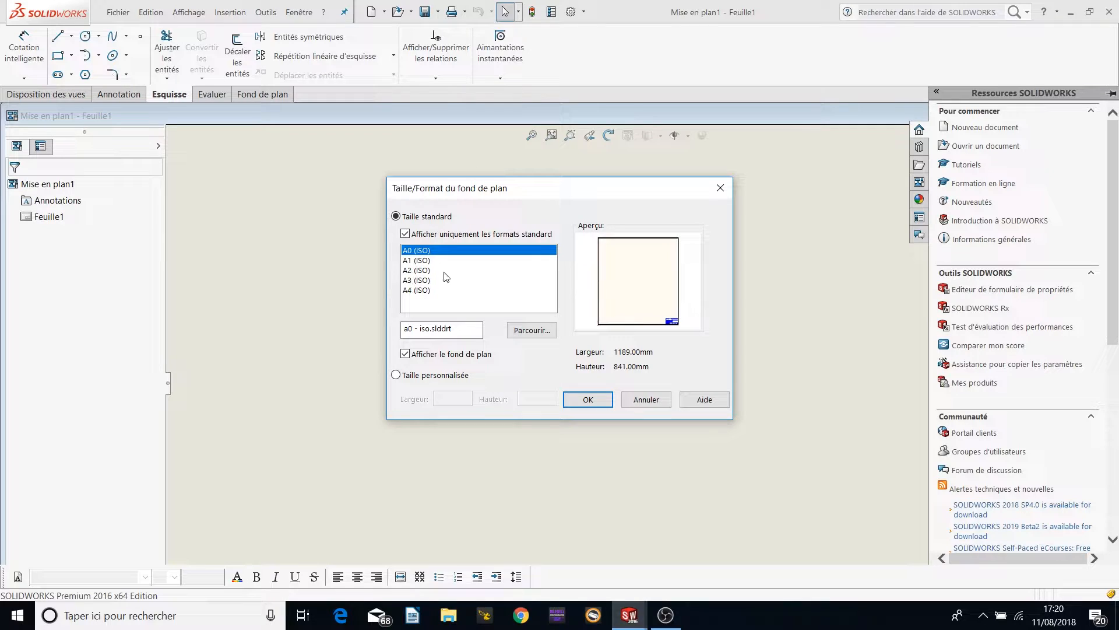
Create the new drawing sheet with the standard A3 (ISO) format.
{"action": "left_click", "coordinate": [419, 281]}
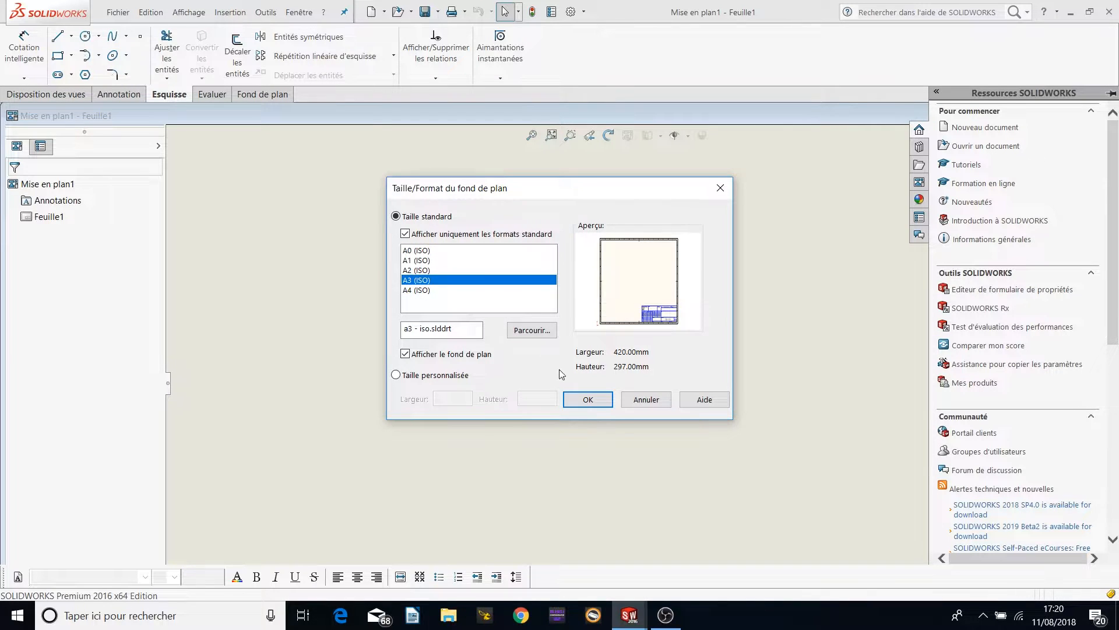
{"action": "left_click", "coordinate": [588, 400]}
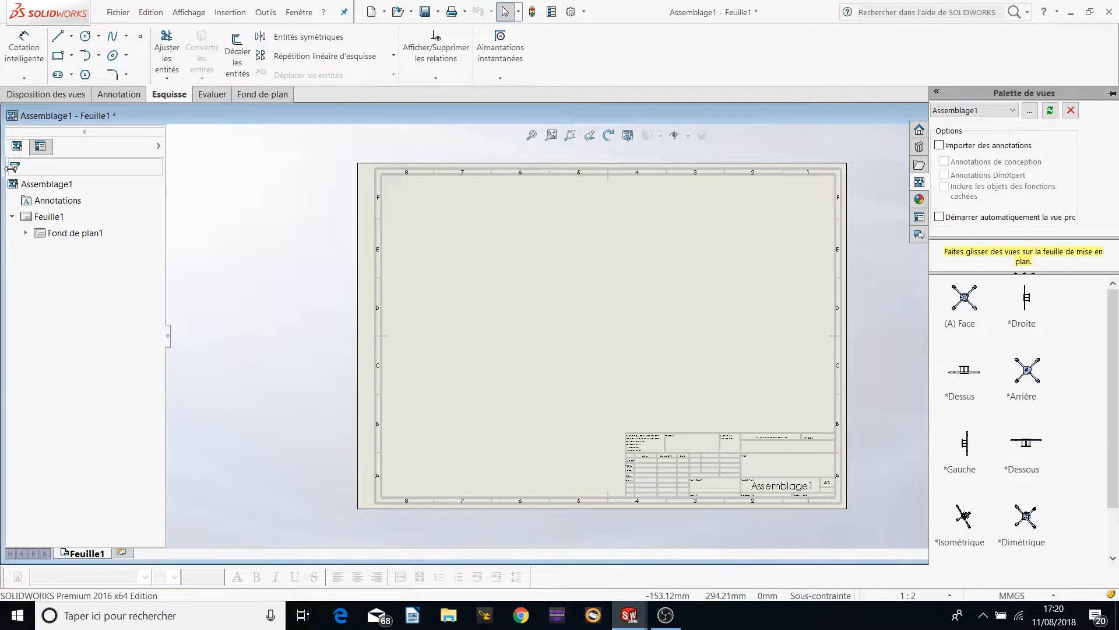
In the properties of sheet Feuille1, set the scale to 1:1 and the projection type to Europe.
{"action": "left_click", "coordinate": [39, 218]}
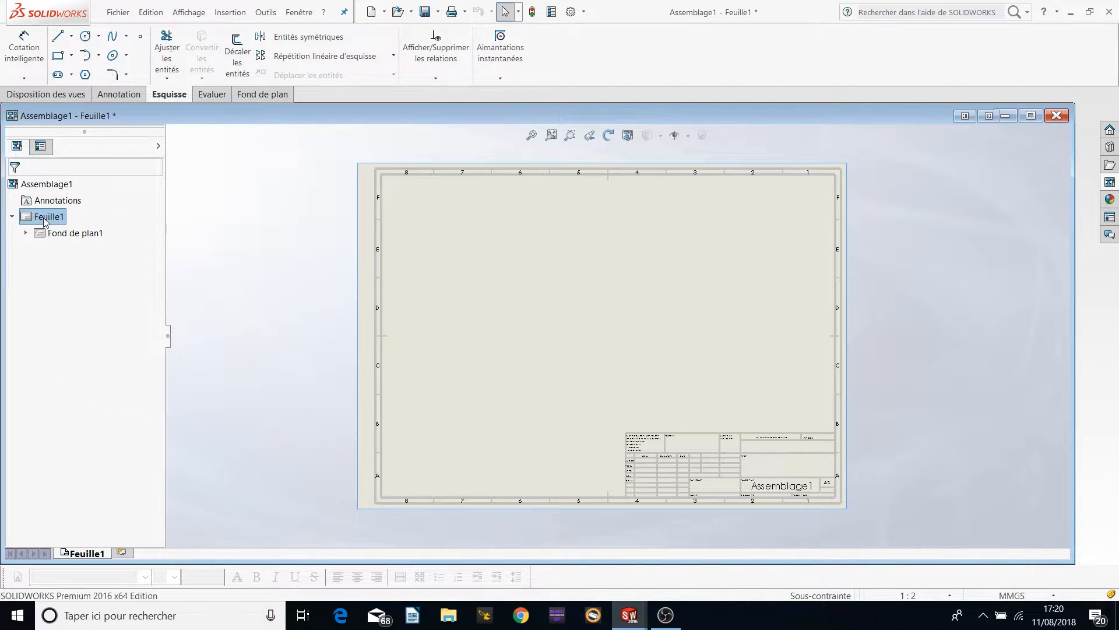
{"action": "right_click", "coordinate": [52, 224]}
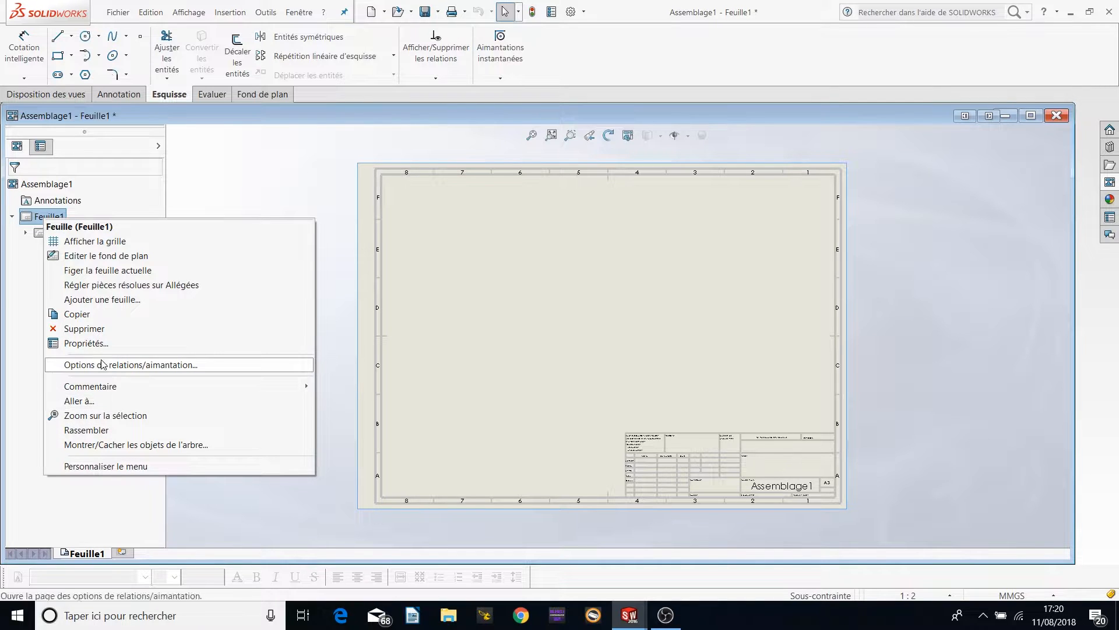
{"action": "left_click", "coordinate": [87, 343]}
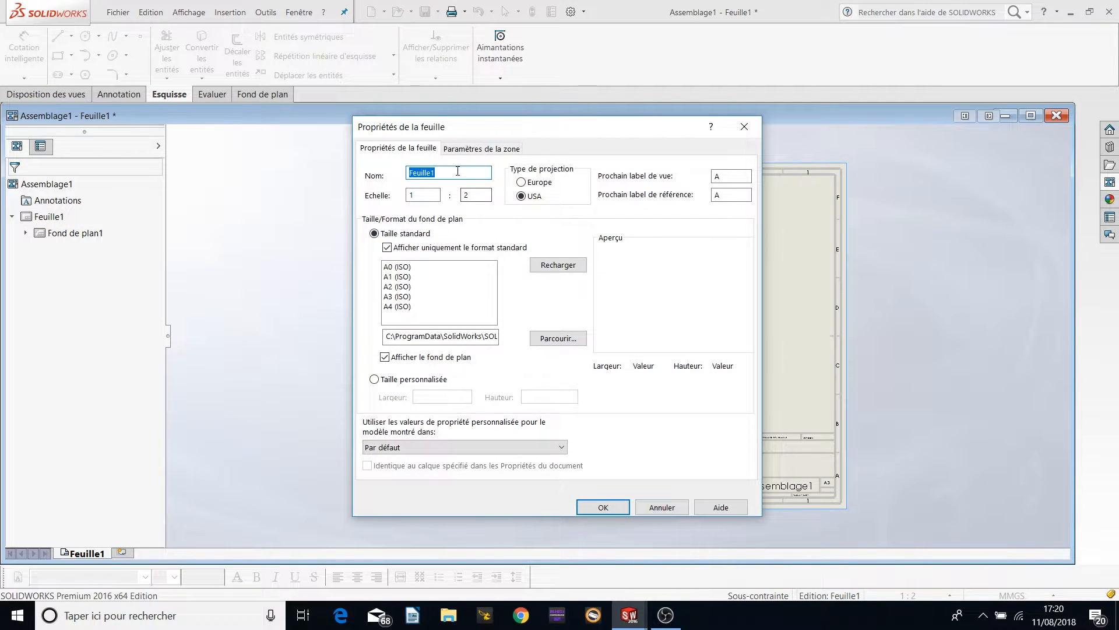
{"action": "left_click_drag", "start_coordinate": [488, 194], "coordinate": [460, 200]}
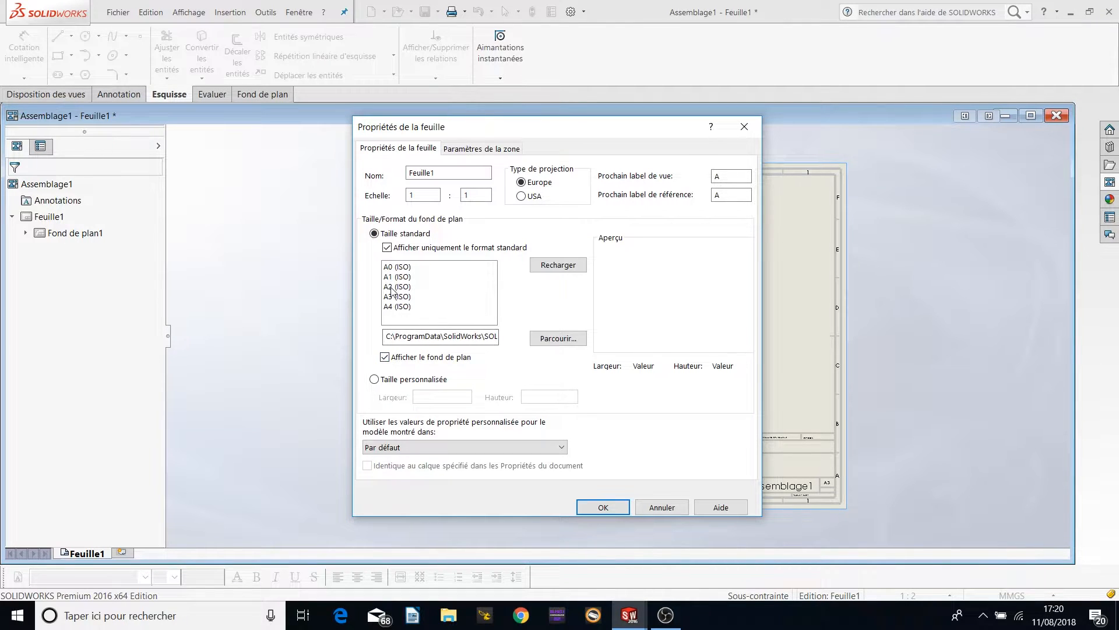
Change the sheet size to A4 (ISO), turn off display of the sheet format, and apply the sheet properties.
{"action": "left_click", "coordinate": [396, 306]}
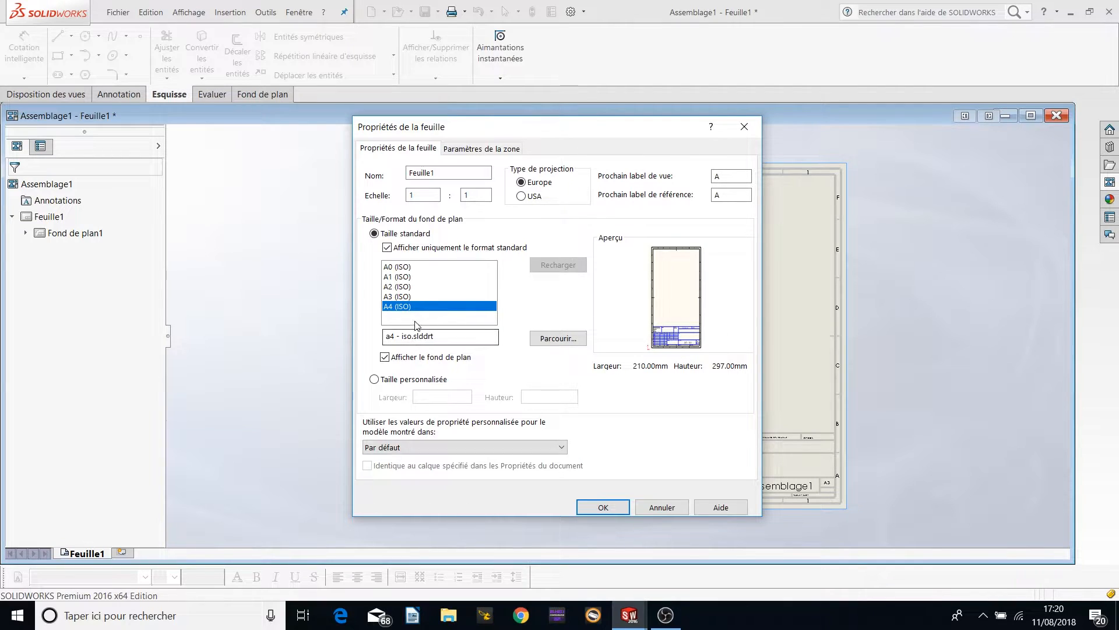
{"action": "left_click", "coordinate": [402, 298]}
{"action": "left_click", "coordinate": [402, 278]}
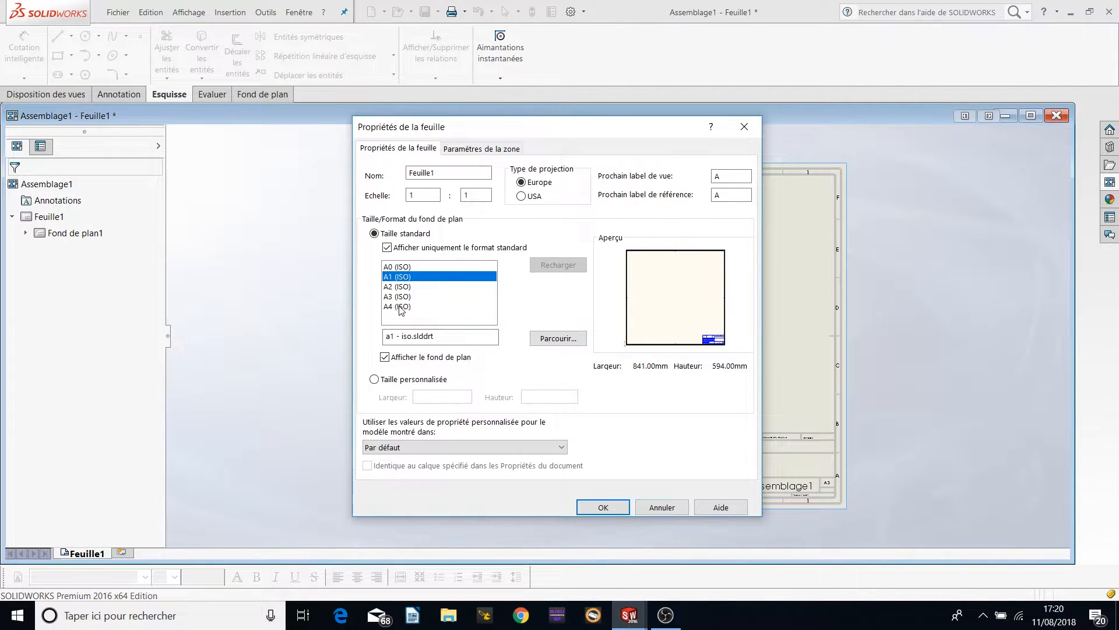
{"action": "left_click", "coordinate": [401, 307]}
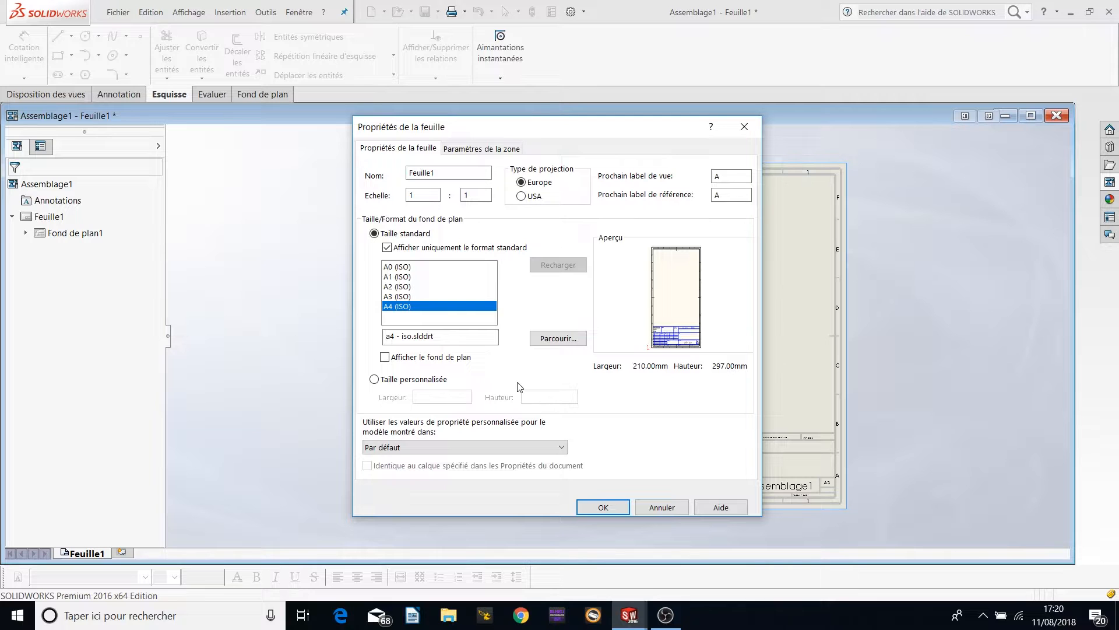
{"action": "left_click", "coordinate": [600, 507]}
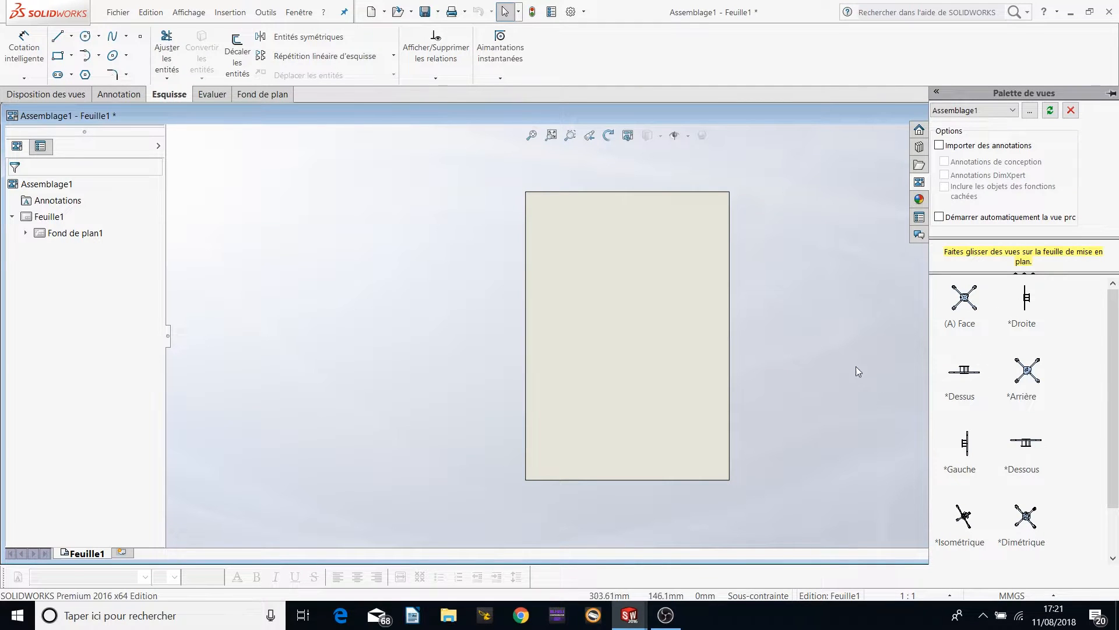
{"action": "left_click", "coordinate": [415, 251]}
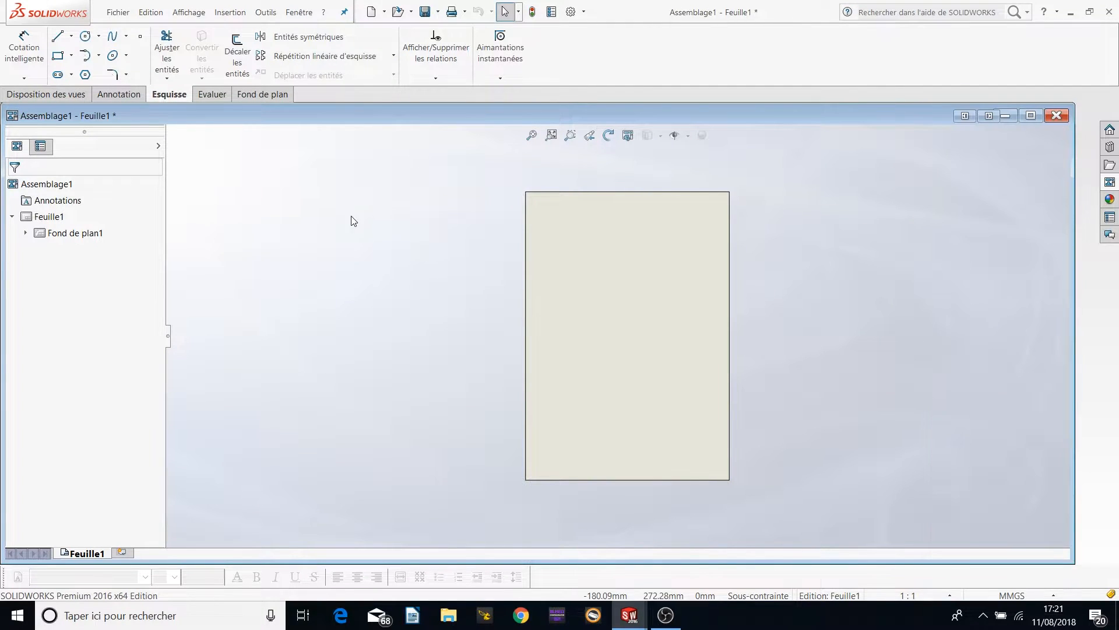
Insert a front model view of the part Pièce2 from the test folder near the middle of the sheet.
{"action": "left_click", "coordinate": [228, 13]}
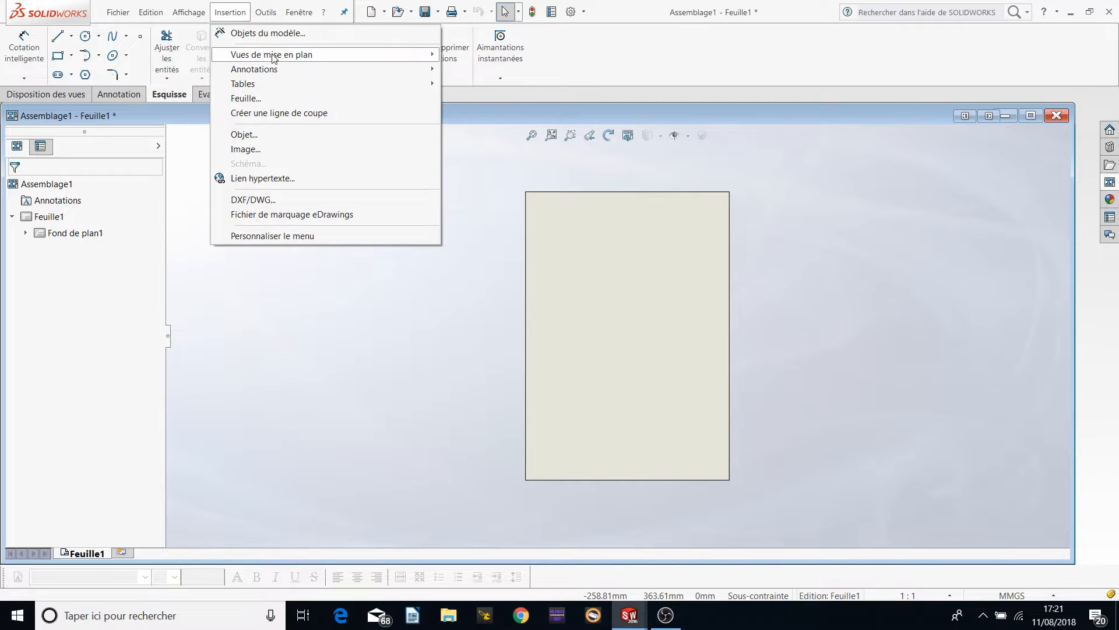
{"action": "mouse_move", "coordinate": [277, 55]}
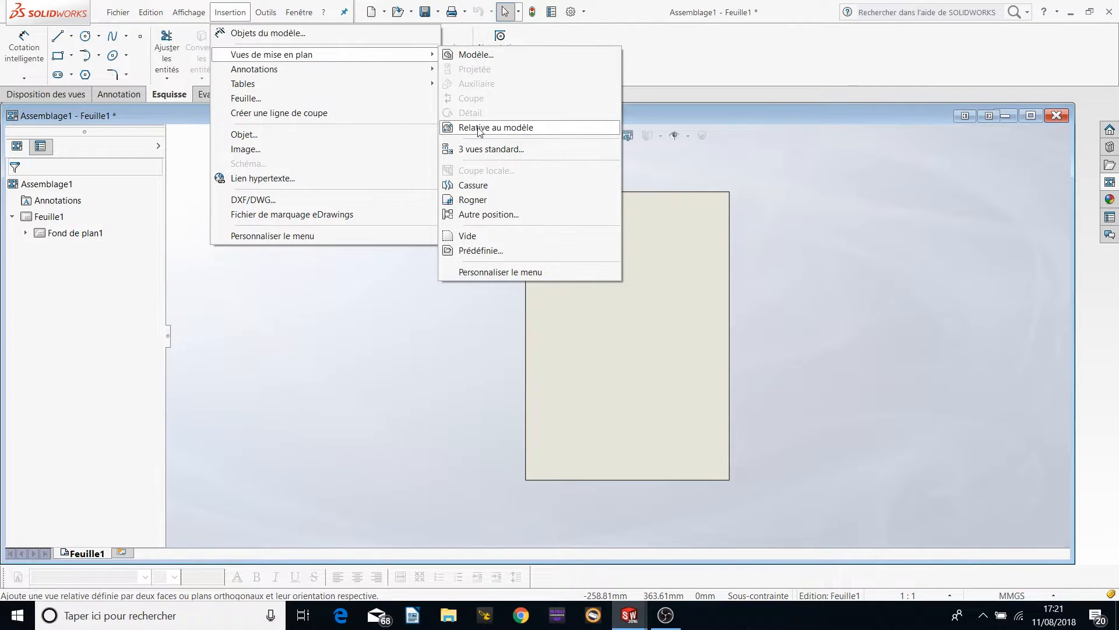
{"action": "left_click", "coordinate": [482, 55]}
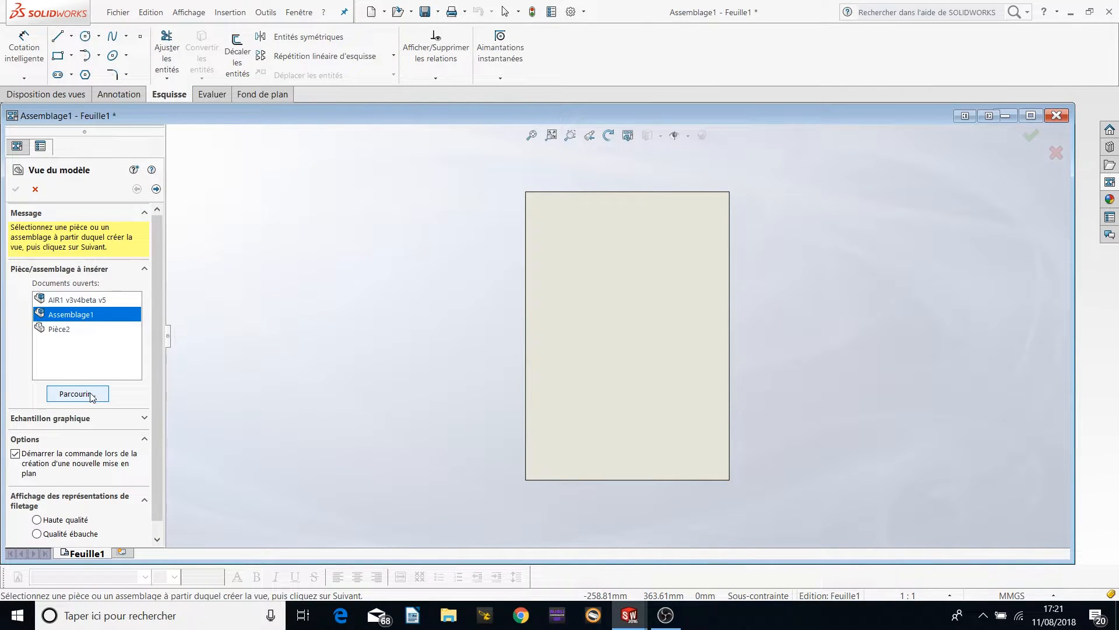
{"action": "left_click", "coordinate": [80, 393]}
{"action": "left_click", "coordinate": [506, 186]}
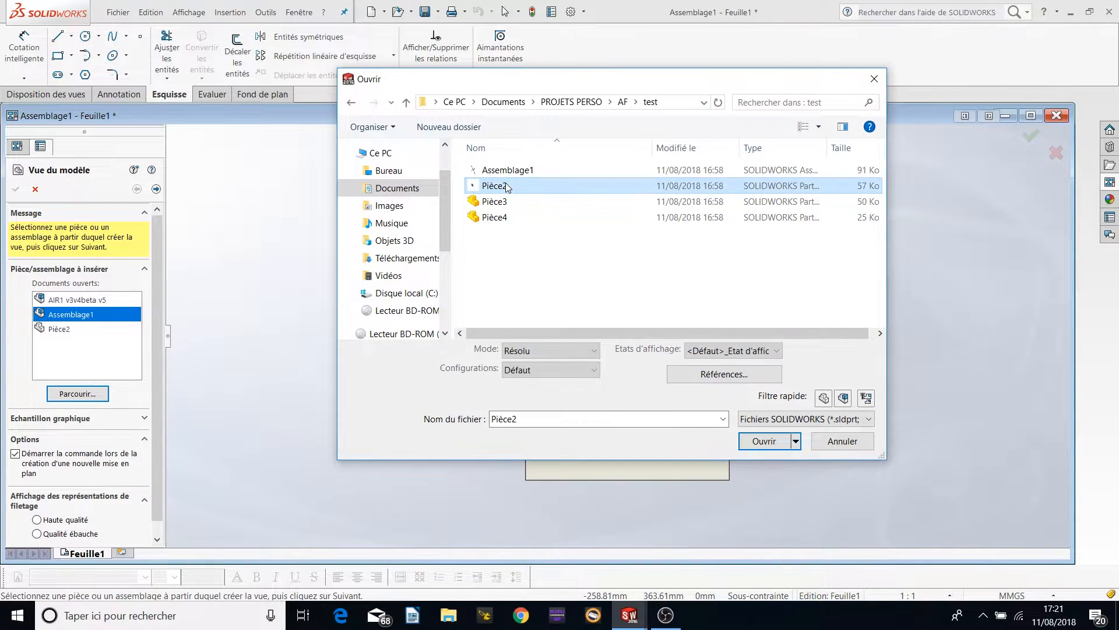
{"action": "left_click", "coordinate": [765, 441]}
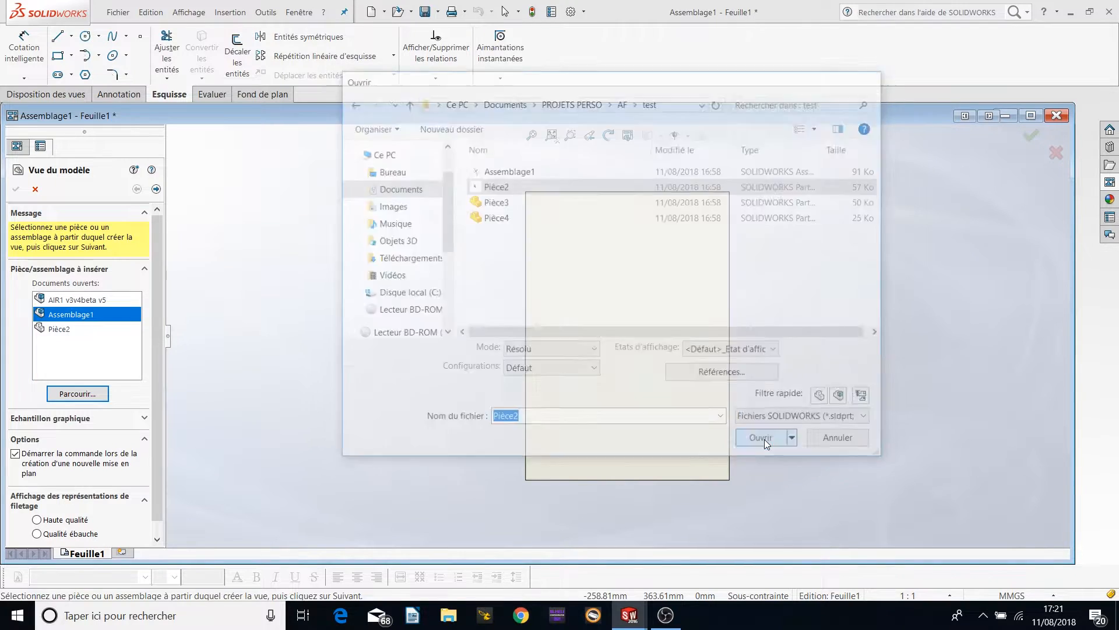
{"action": "left_click", "coordinate": [638, 324]}
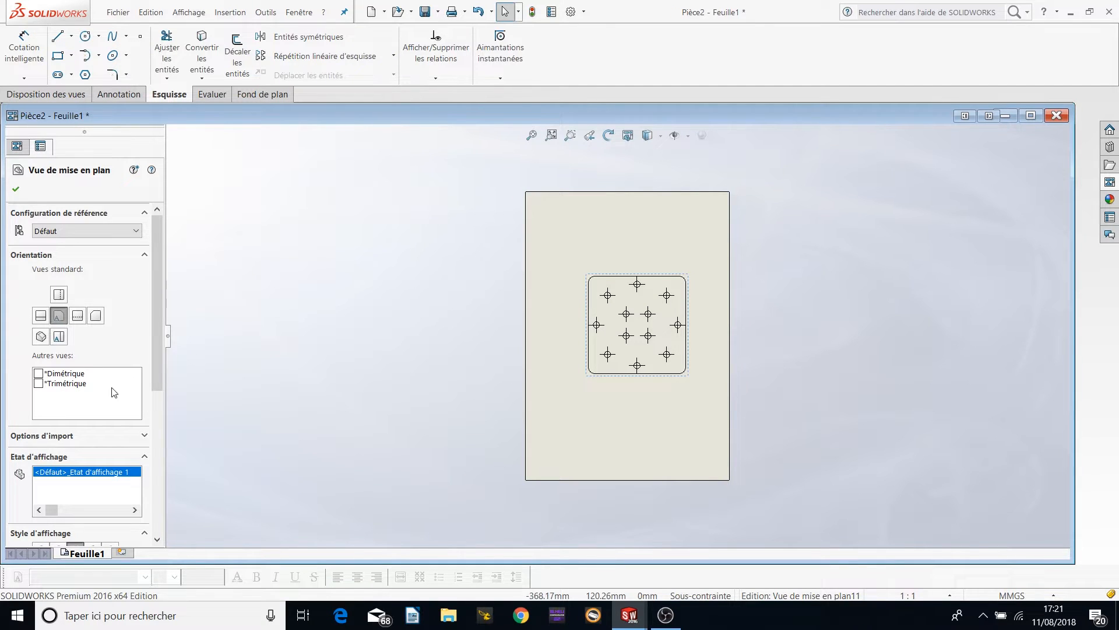
Set the custom scale of the Pièce2 view to 1:1.
{"action": "left_click_drag", "start_coordinate": [153, 326], "coordinate": [166, 471]}
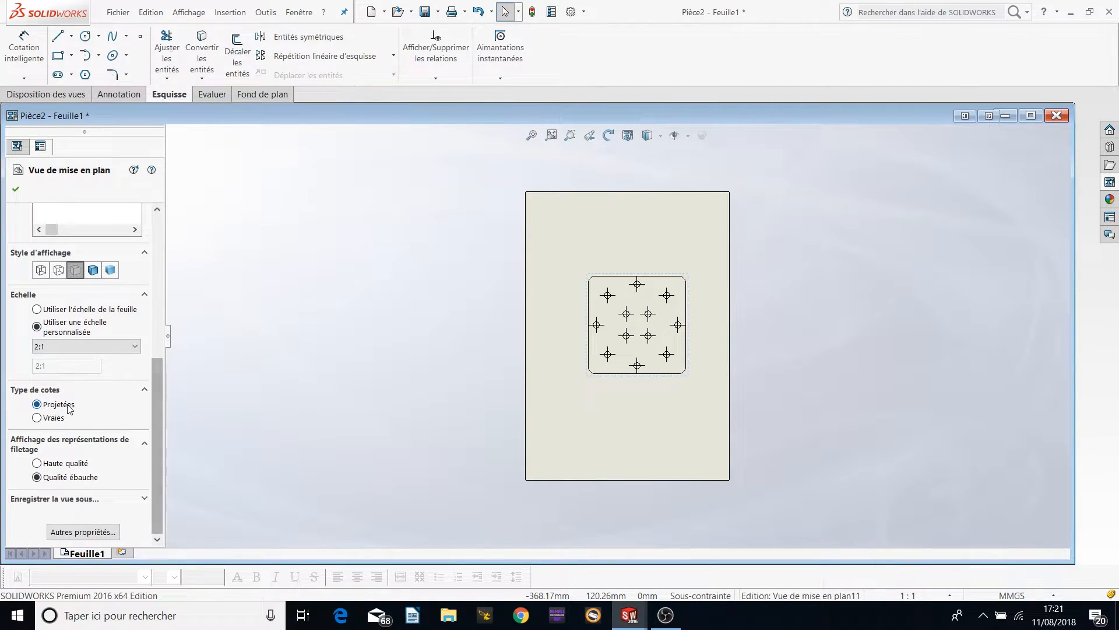
{"action": "left_click", "coordinate": [52, 349]}
{"action": "left_click", "coordinate": [61, 370]}
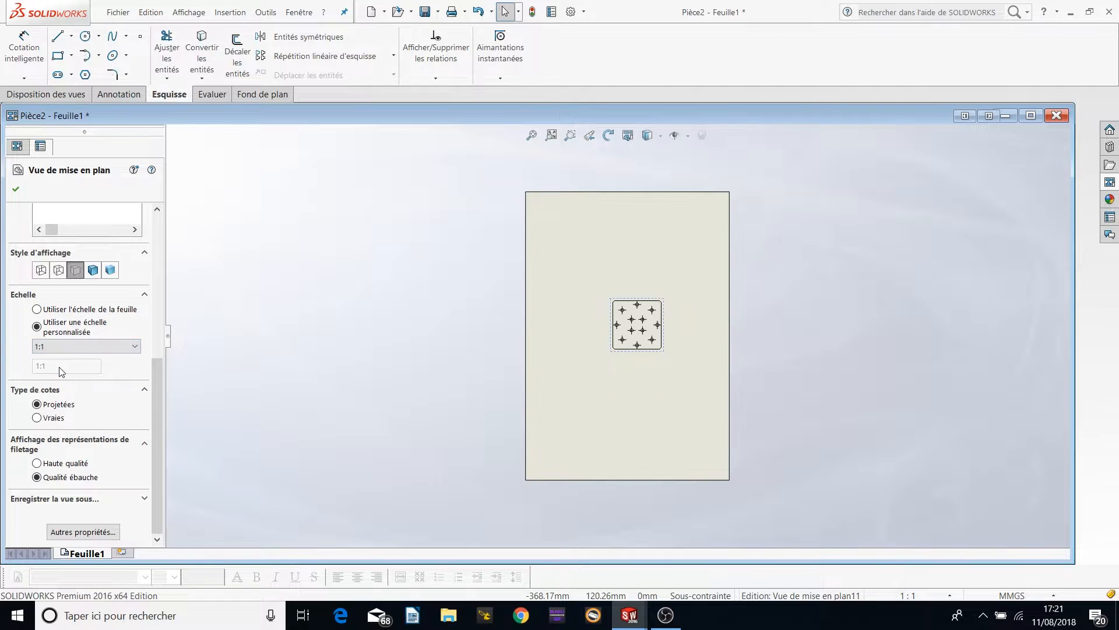
Move the plate view to the upper-left corner area of the sheet.
{"action": "scroll", "coordinate": [569, 299], "scroll_direction": "up", "scroll_amount": 1}
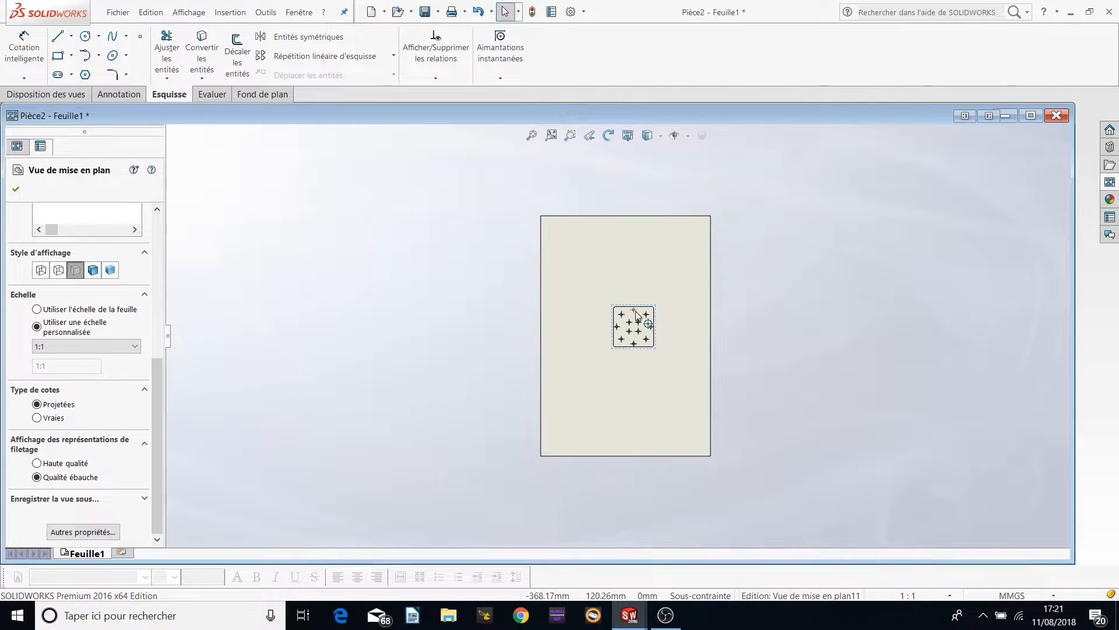
{"action": "scroll", "coordinate": [636, 314], "scroll_direction": "down", "scroll_amount": 2}
{"action": "mouse_move", "coordinate": [603, 288]}
{"action": "left_mouse_down"}
{"action": "mouse_move", "coordinate": [542, 192]}
{"action": "mouse_move", "coordinate": [534, 208]}
{"action": "left_mouse_up"}
{"action": "left_click", "coordinate": [619, 250]}
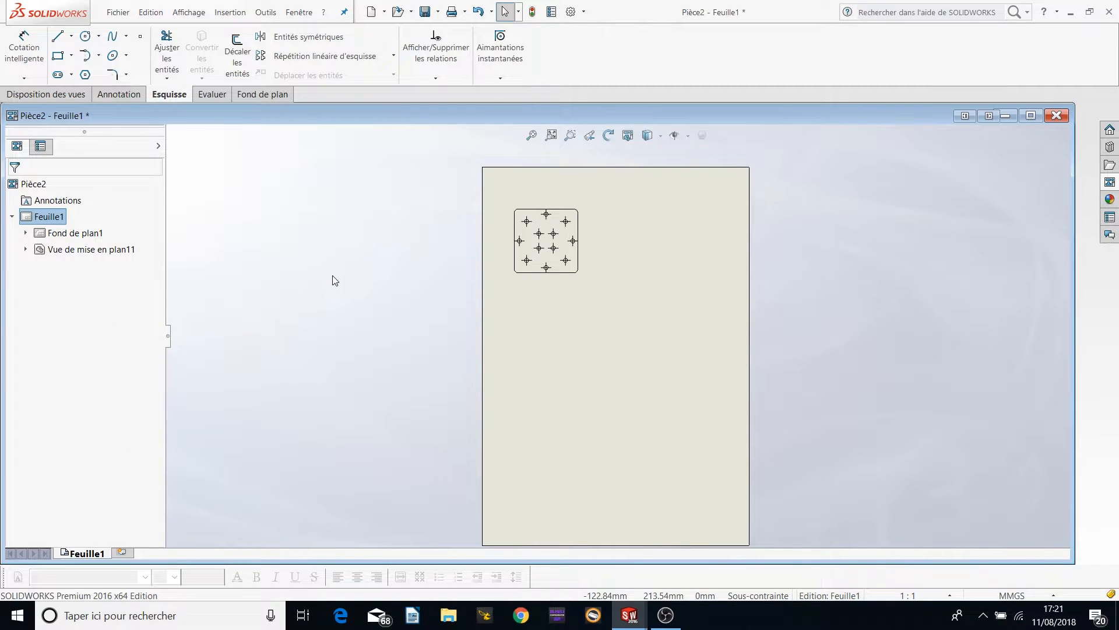
Delete the centre marks from all the holes in the plate view, leaving only the outlines.
{"action": "scroll", "coordinate": [602, 287], "scroll_direction": "down", "scroll_amount": 3}
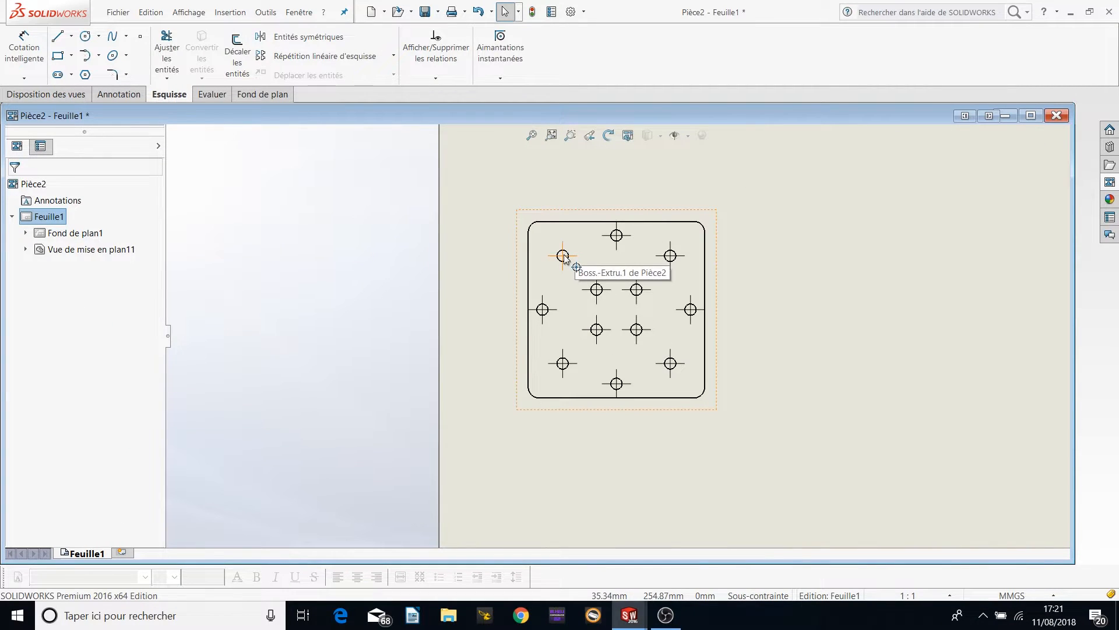
{"action": "left_click", "coordinate": [564, 255]}
{"action": "key", "text": "Delete"}
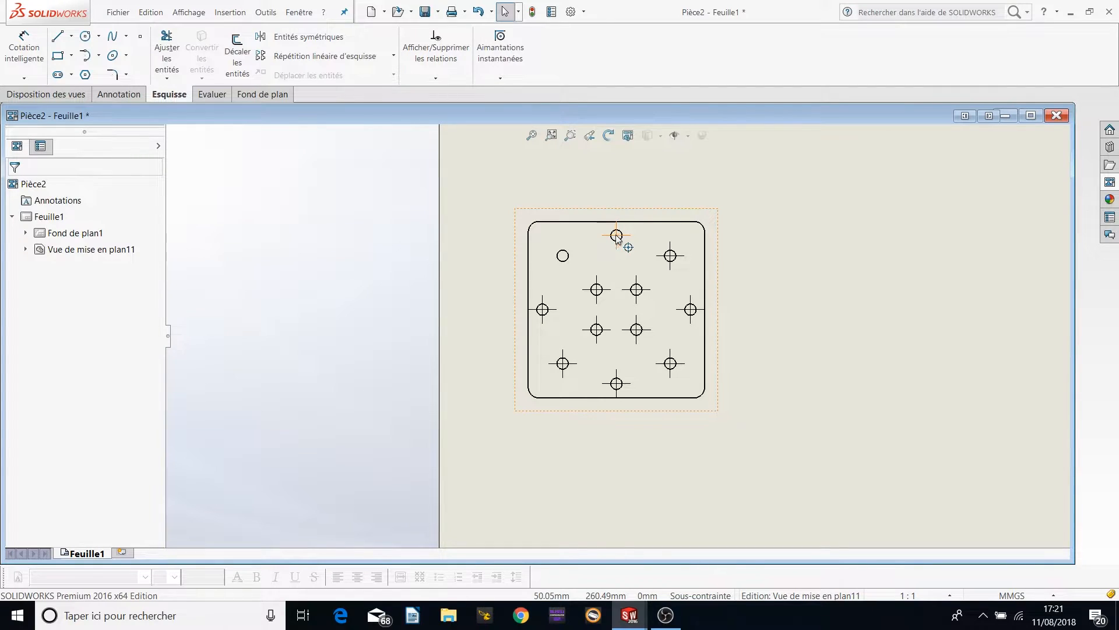
{"action": "left_click", "coordinate": [616, 235]}
{"action": "key", "text": "Delete"}
{"action": "left_click", "coordinate": [595, 288]}
{"action": "key", "text": "Delete"}
{"action": "left_click", "coordinate": [542, 307]}
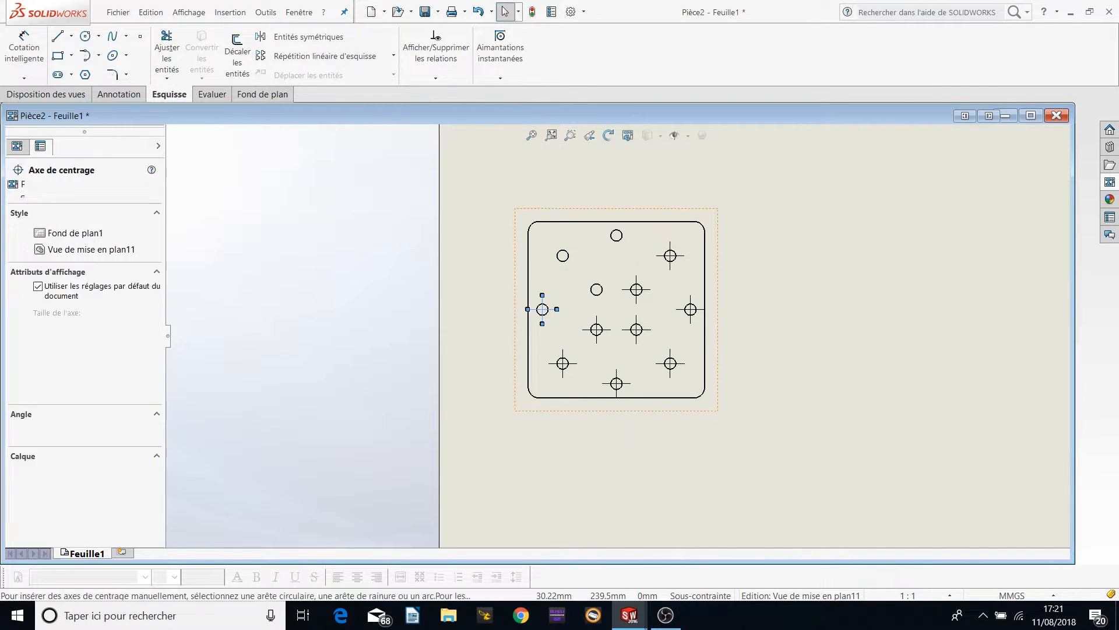
{"action": "key", "text": "Delete"}
{"action": "left_click", "coordinate": [598, 326]}
{"action": "key", "text": "Delete"}
{"action": "left_click", "coordinate": [563, 365]}
{"action": "key", "text": "Delete"}
{"action": "left_click", "coordinate": [646, 262]}
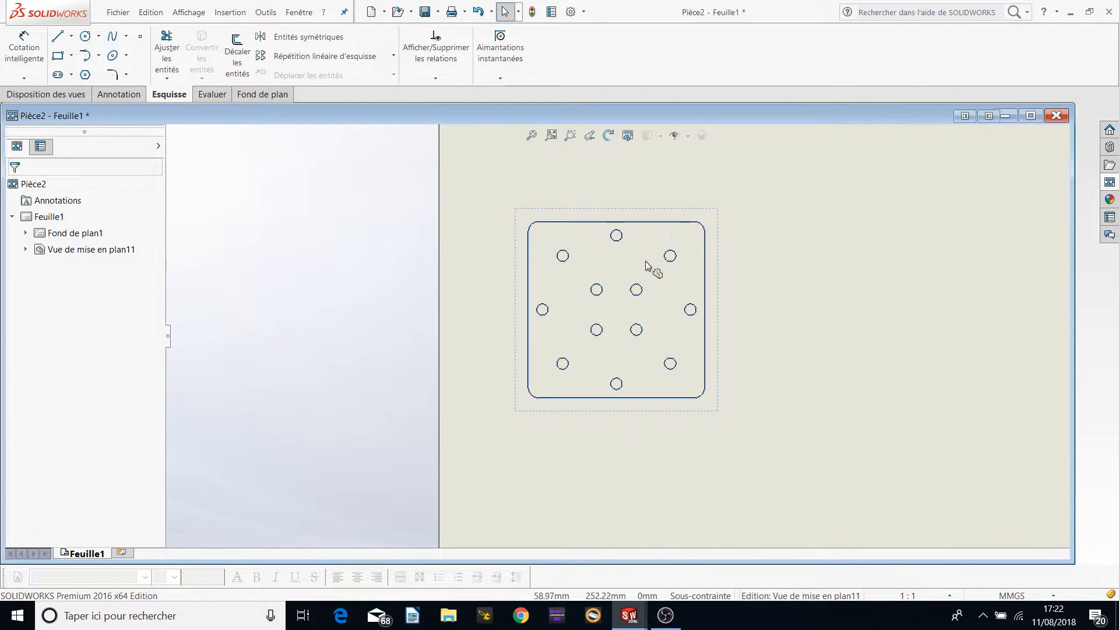
{"action": "left_click", "coordinate": [761, 265]}
{"action": "scroll", "coordinate": [443, 254], "scroll_direction": "up", "scroll_amount": 2}
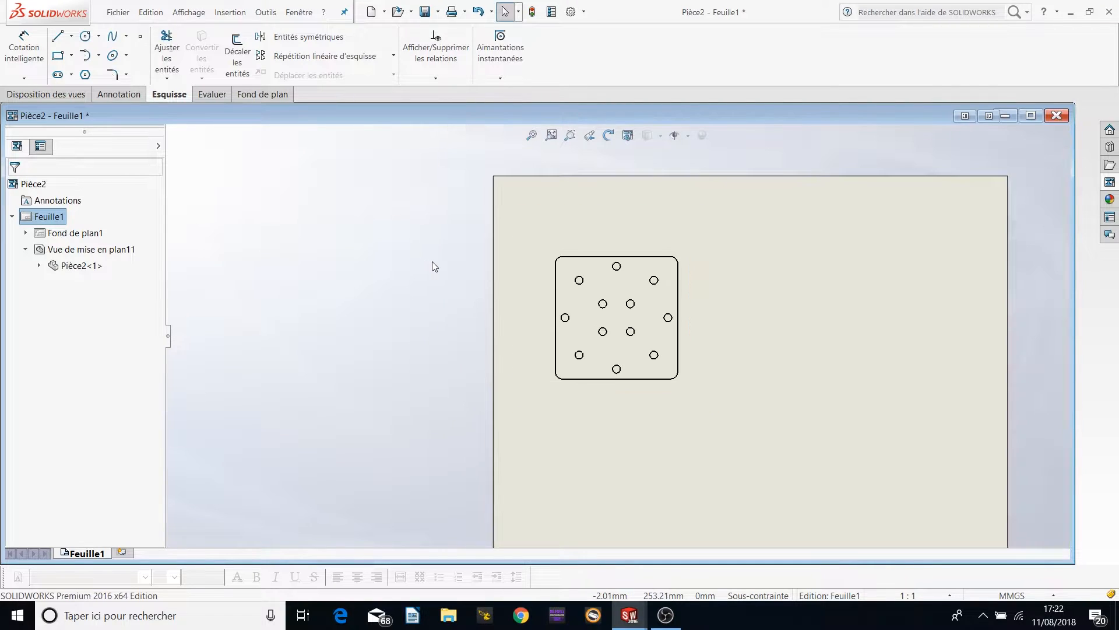
{"action": "left_click", "coordinate": [306, 230]}
{"action": "left_click", "coordinate": [121, 12]}
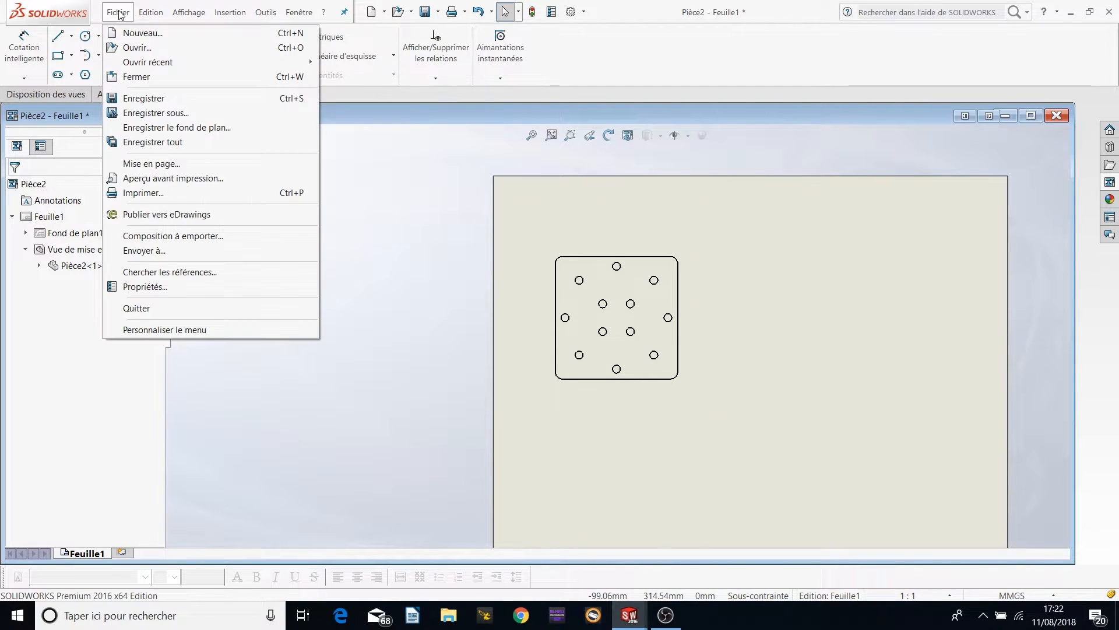
{"action": "left_click", "coordinate": [160, 112]}
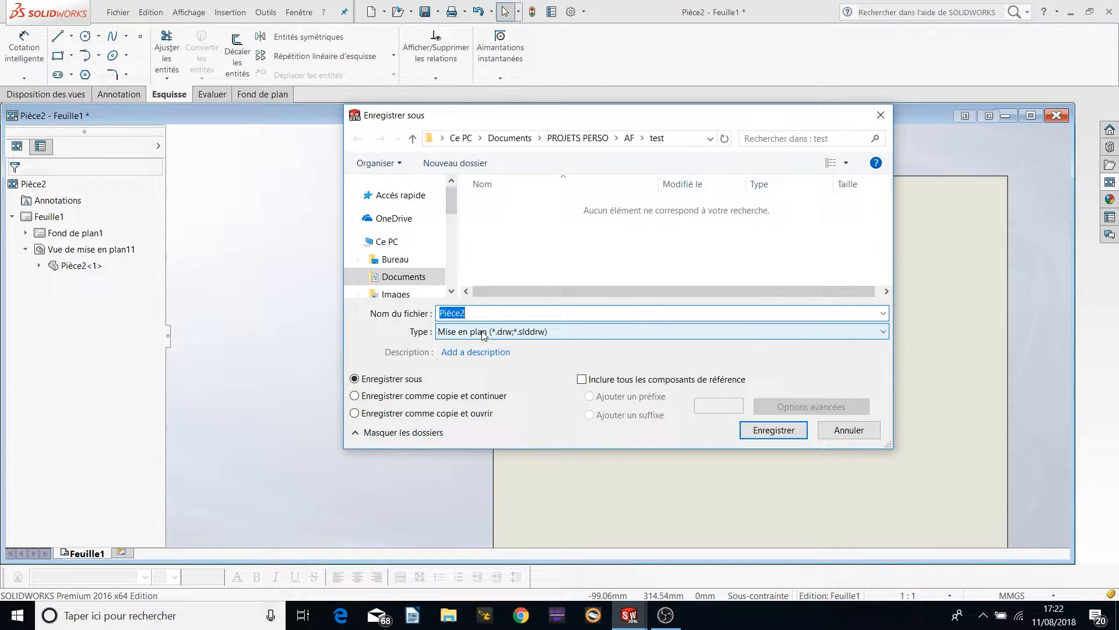
{"action": "left_click", "coordinate": [762, 432]}
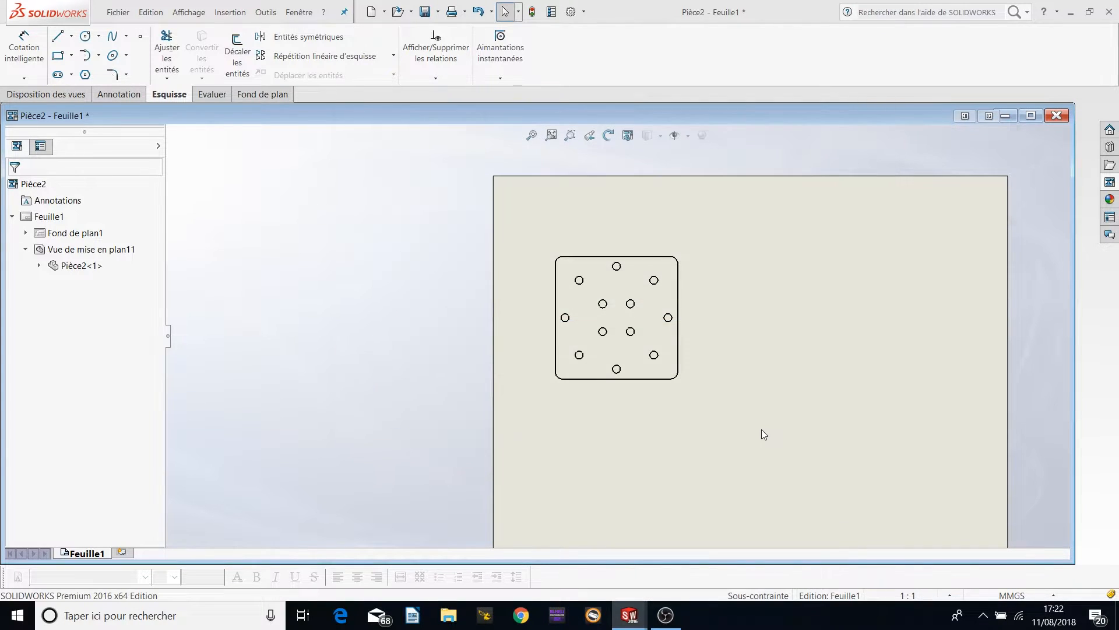
{"action": "left_click", "coordinate": [573, 336]}
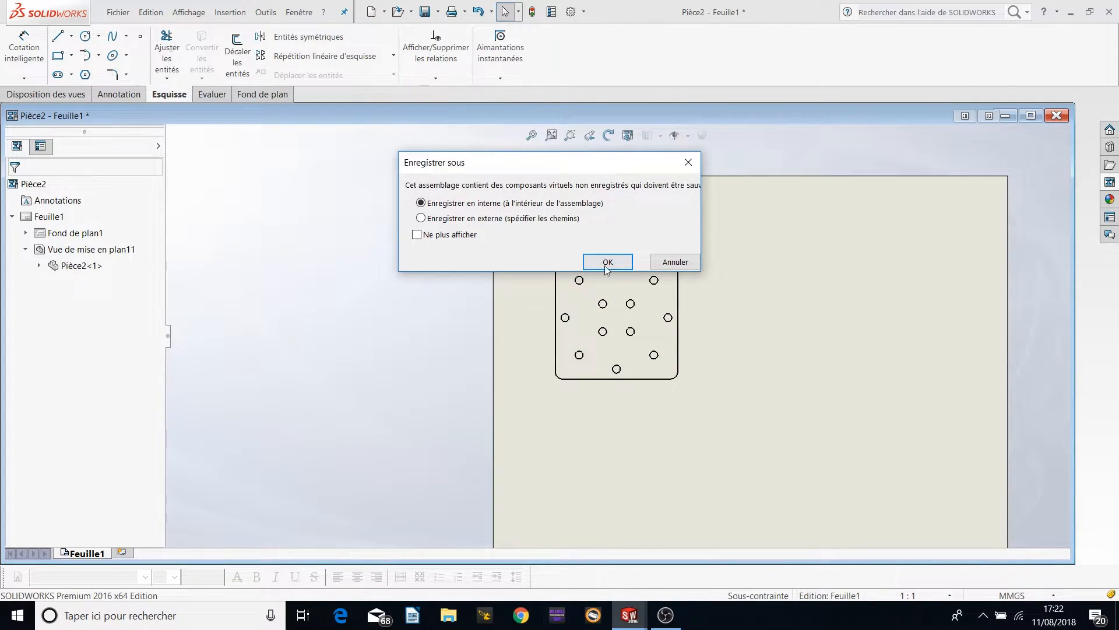
{"action": "left_click", "coordinate": [421, 218]}
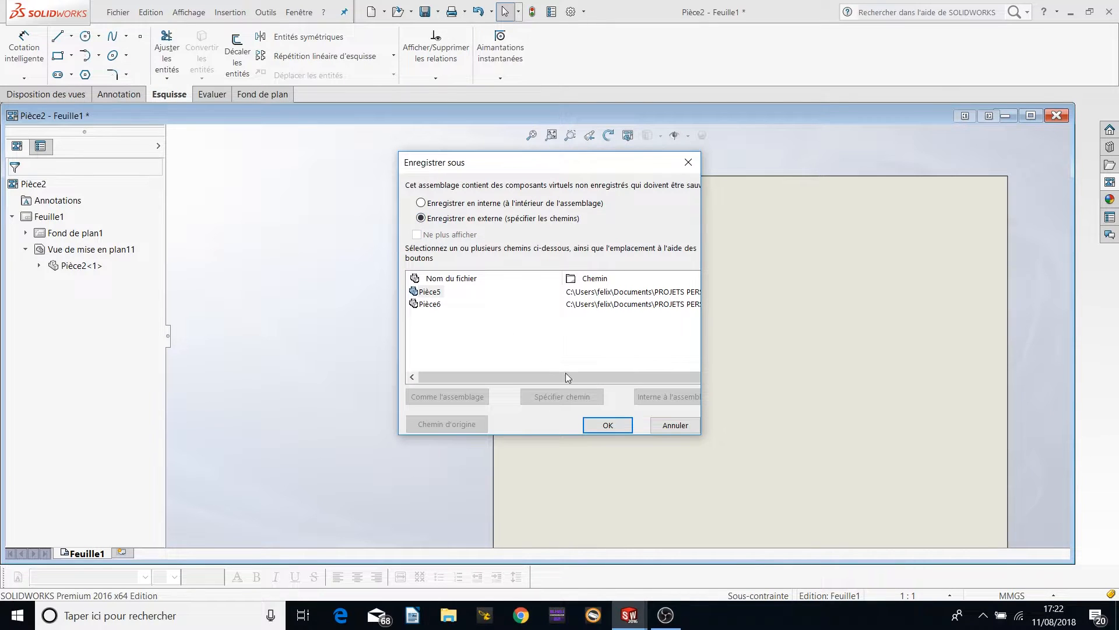
{"action": "left_click", "coordinate": [676, 424]}
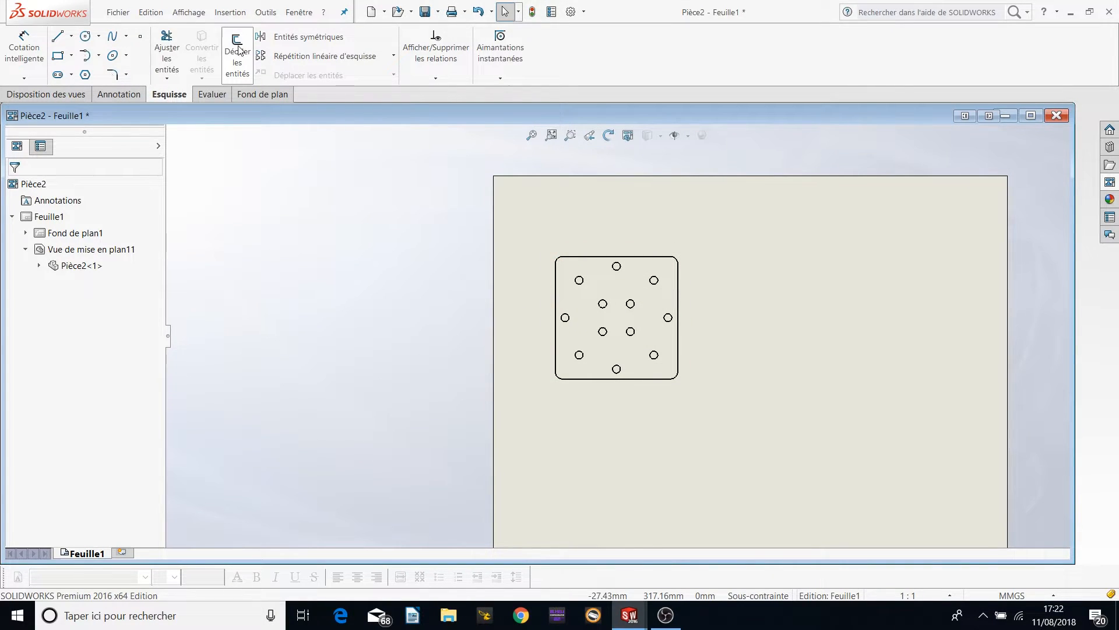
Save the drawing as Pièce2 in the test folder, keeping the virtual components stored inside the assembly.
{"action": "left_click", "coordinate": [118, 12]}
{"action": "left_click", "coordinate": [163, 114]}
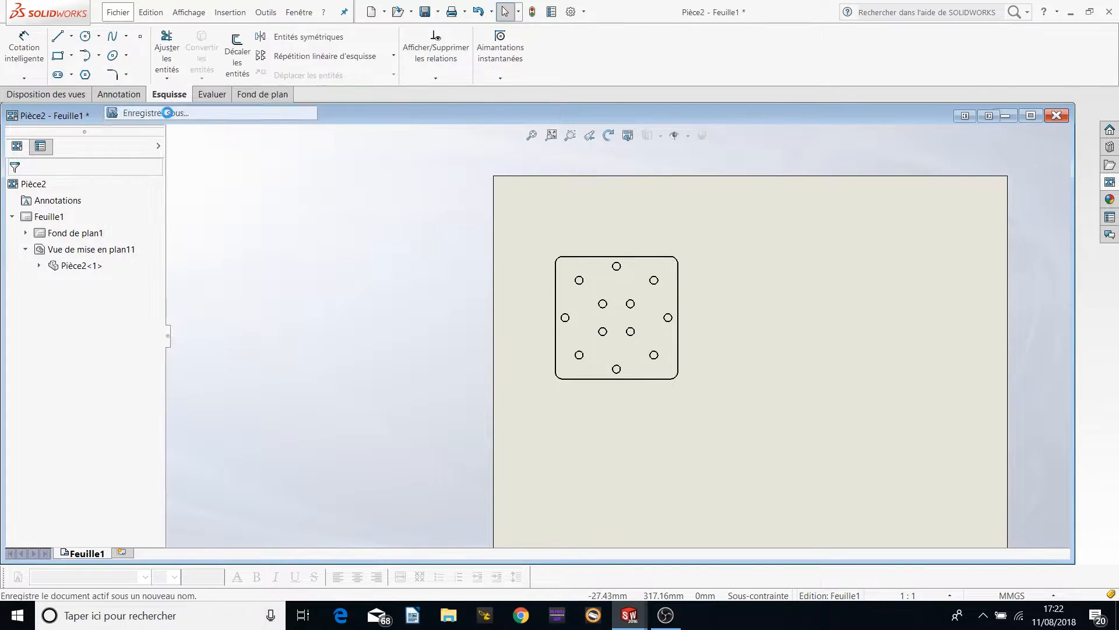
{"action": "left_click", "coordinate": [797, 436]}
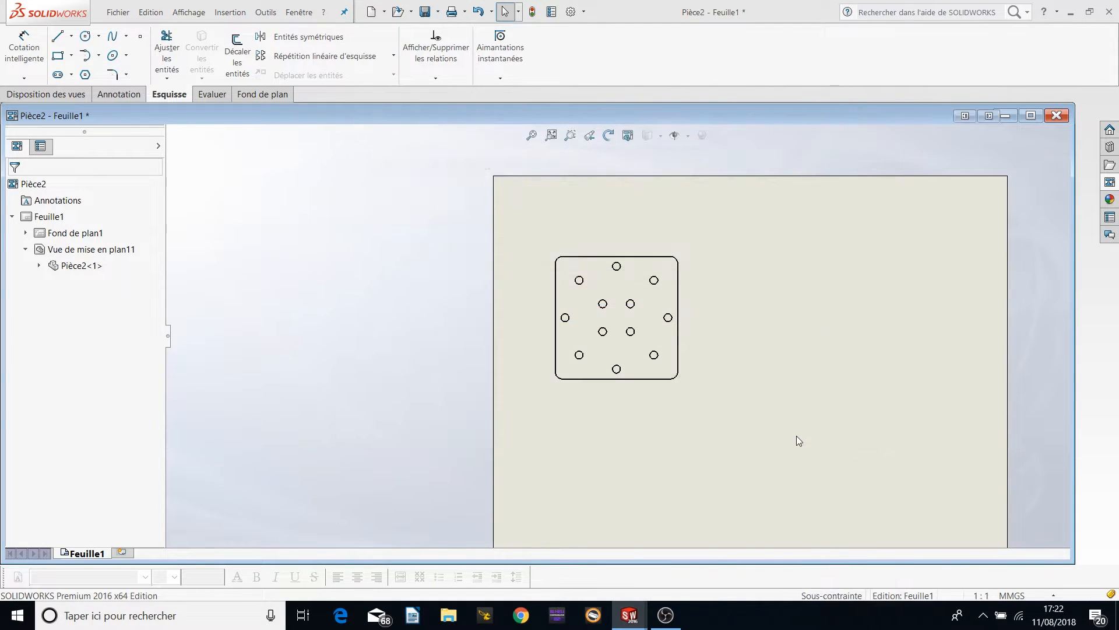
{"action": "left_click", "coordinate": [599, 260]}
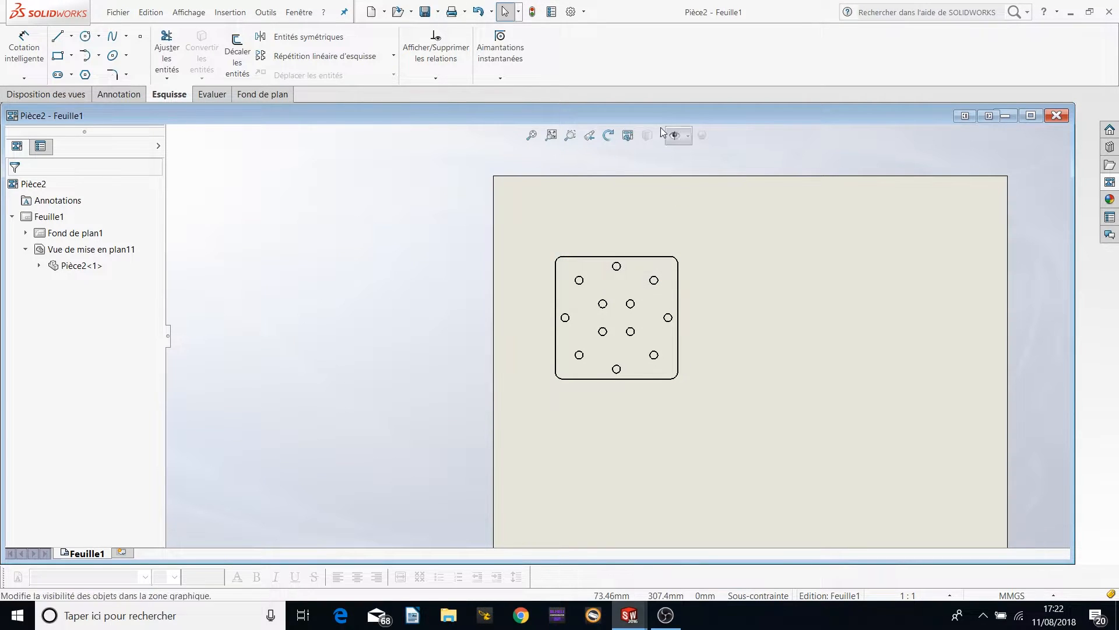
Export the plate drawing as a DXF file named Pièce2 in the test folder.
{"action": "left_click", "coordinate": [118, 13]}
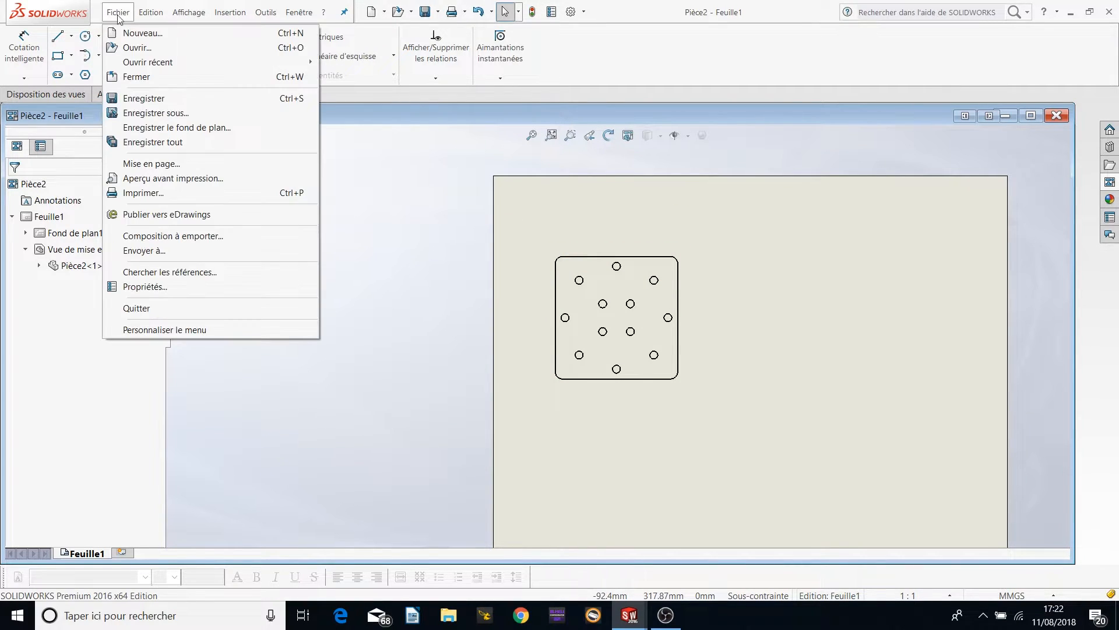
{"action": "left_click", "coordinate": [145, 113]}
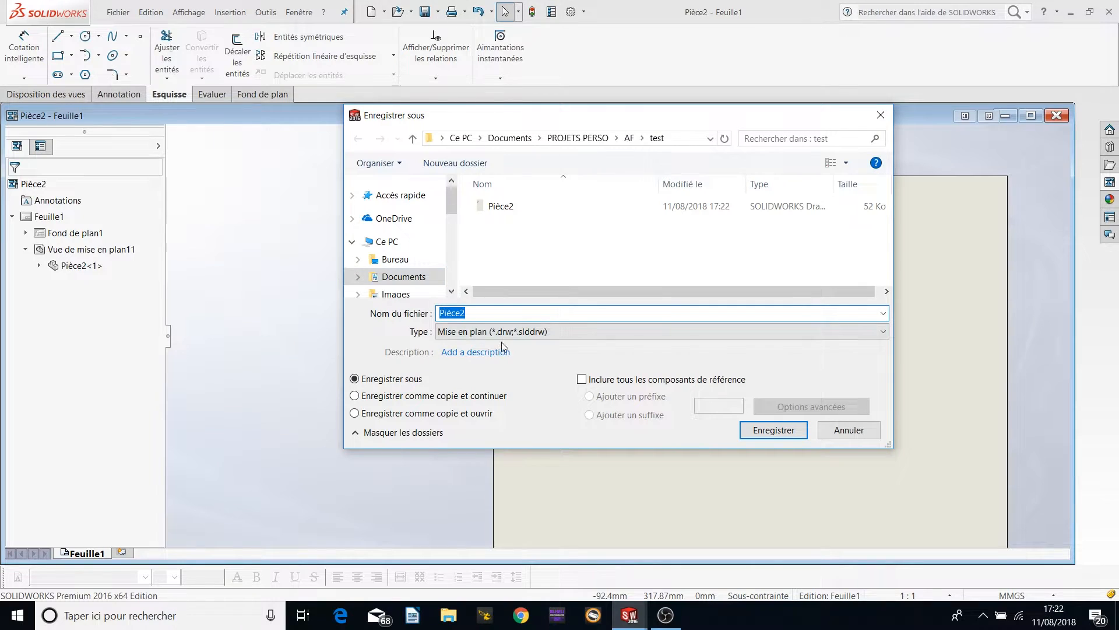
{"action": "left_click", "coordinate": [498, 332]}
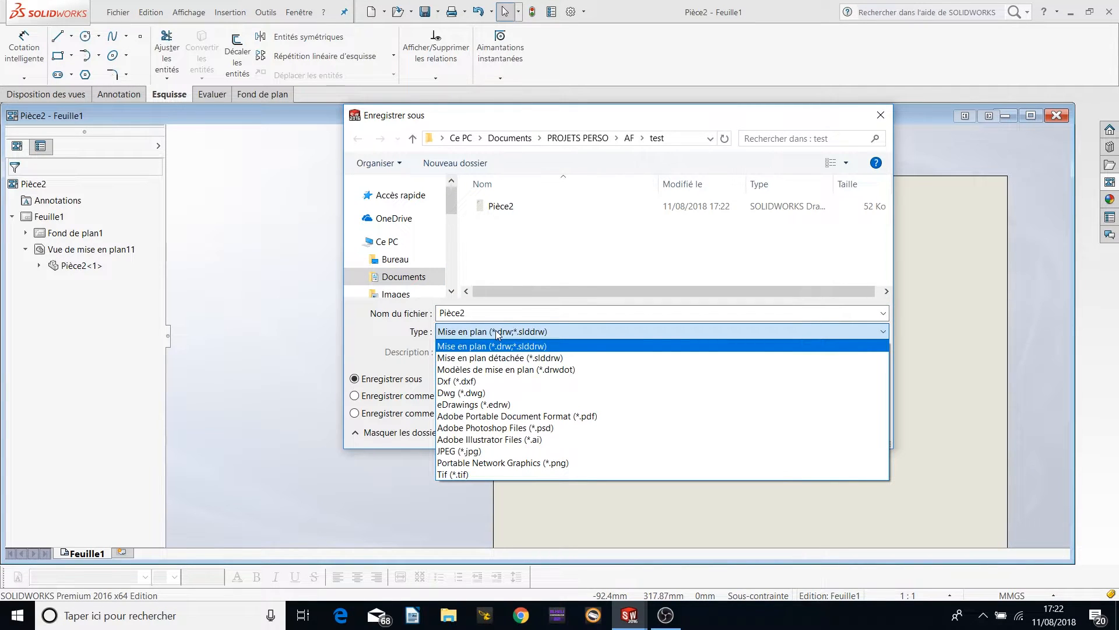
{"action": "left_click", "coordinate": [490, 382]}
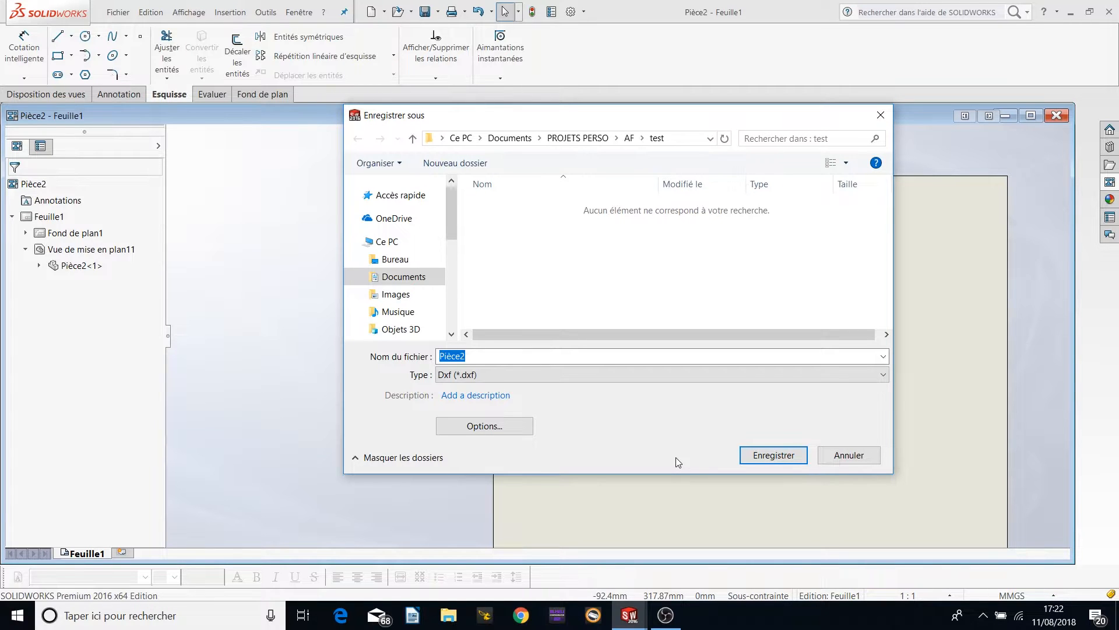
{"action": "left_click", "coordinate": [774, 456]}
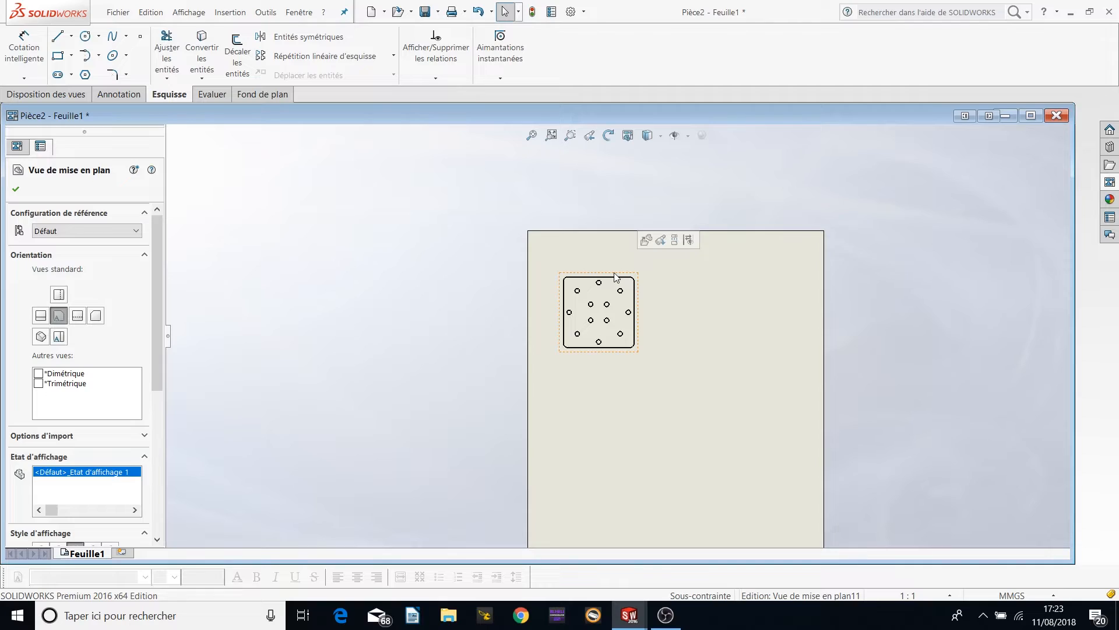
Delete the plate view and place a model view of Pièce3 from the test folder on the sheet.
{"action": "key", "text": "Delete"}
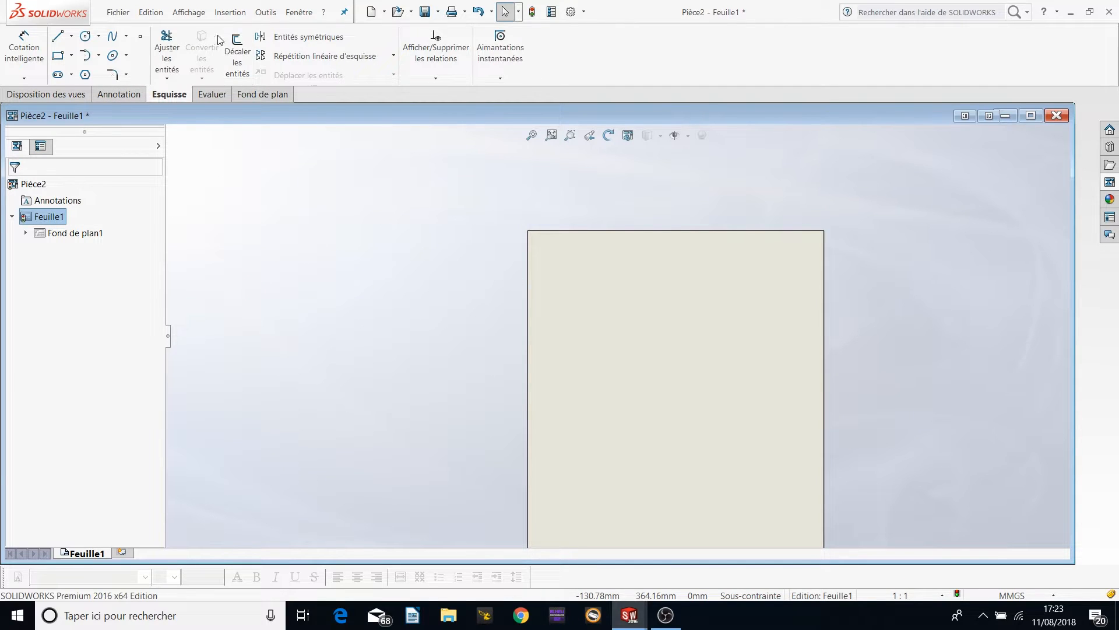
{"action": "left_click", "coordinate": [229, 12]}
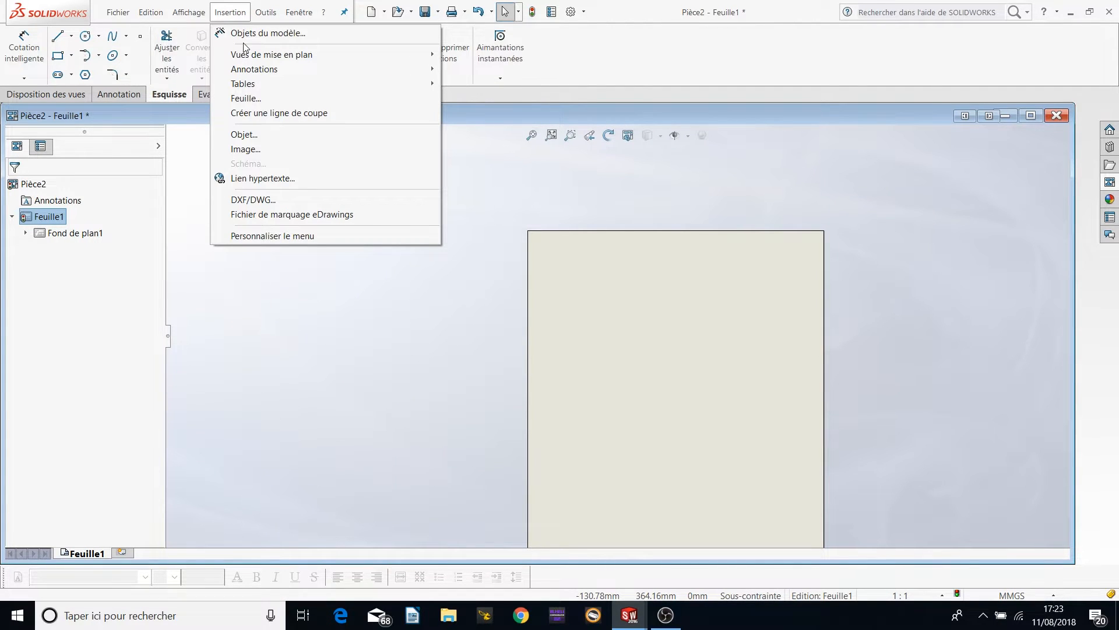
{"action": "mouse_move", "coordinate": [320, 54]}
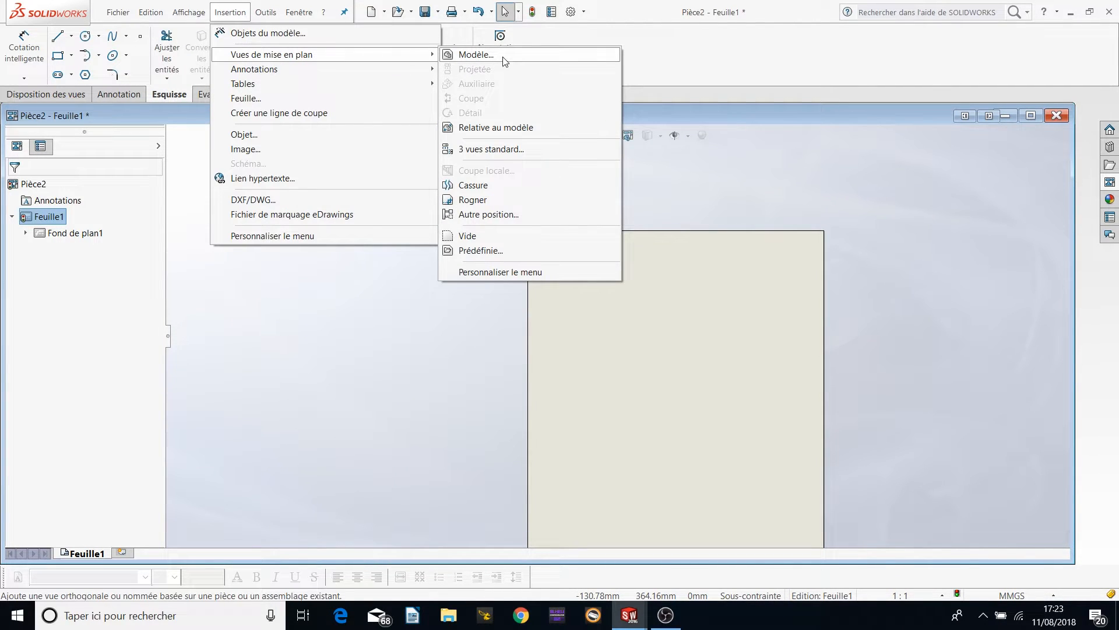
{"action": "left_click", "coordinate": [476, 55]}
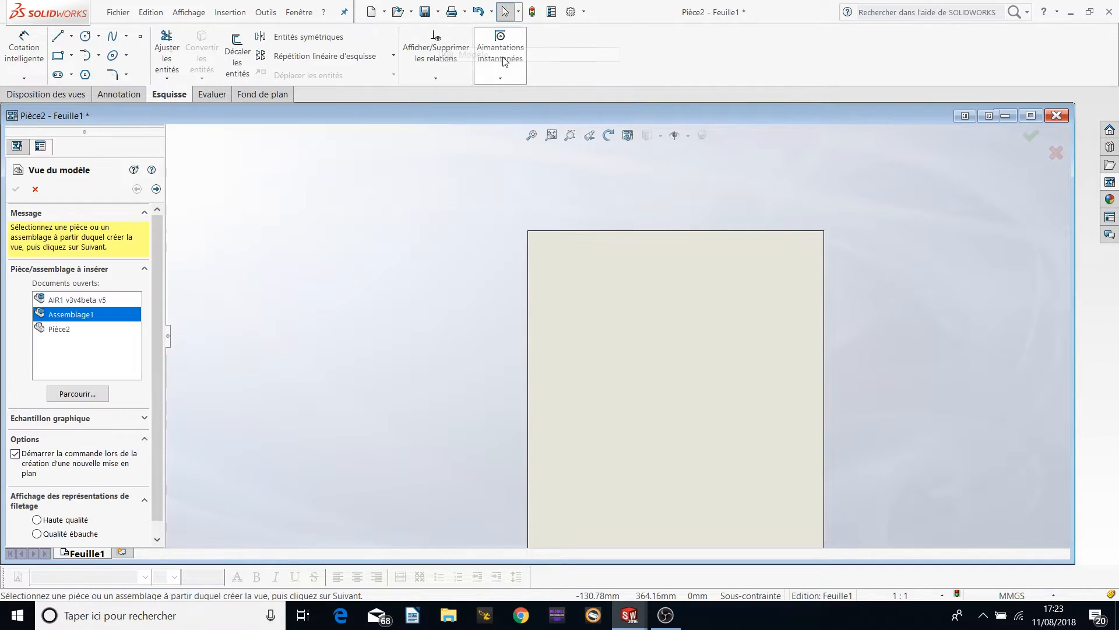
{"action": "left_click", "coordinate": [83, 395]}
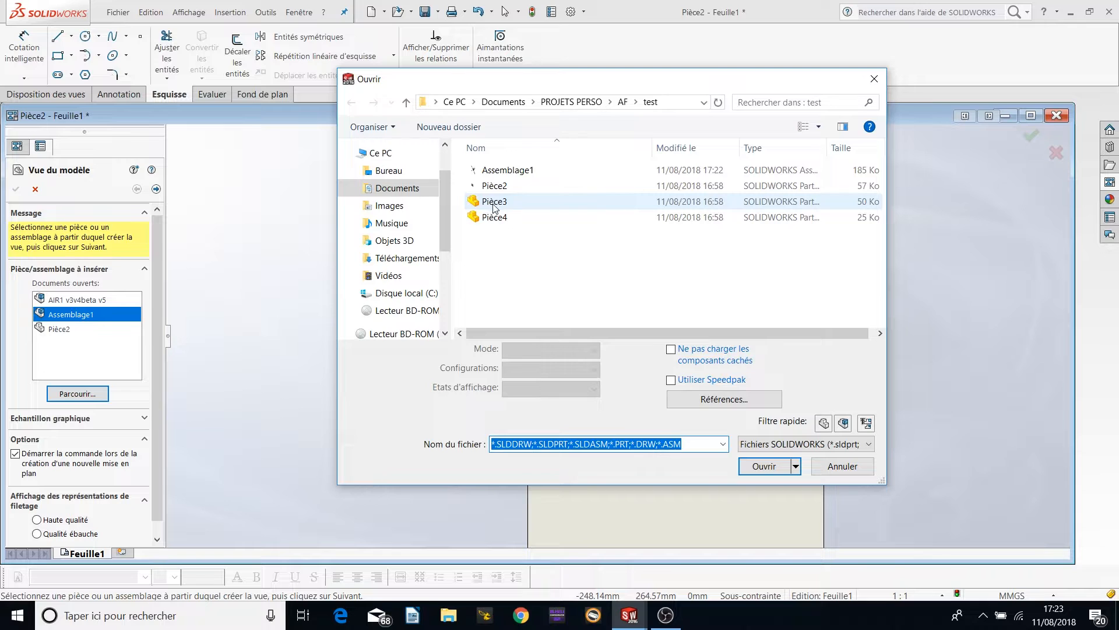
{"action": "left_click", "coordinate": [805, 127]}
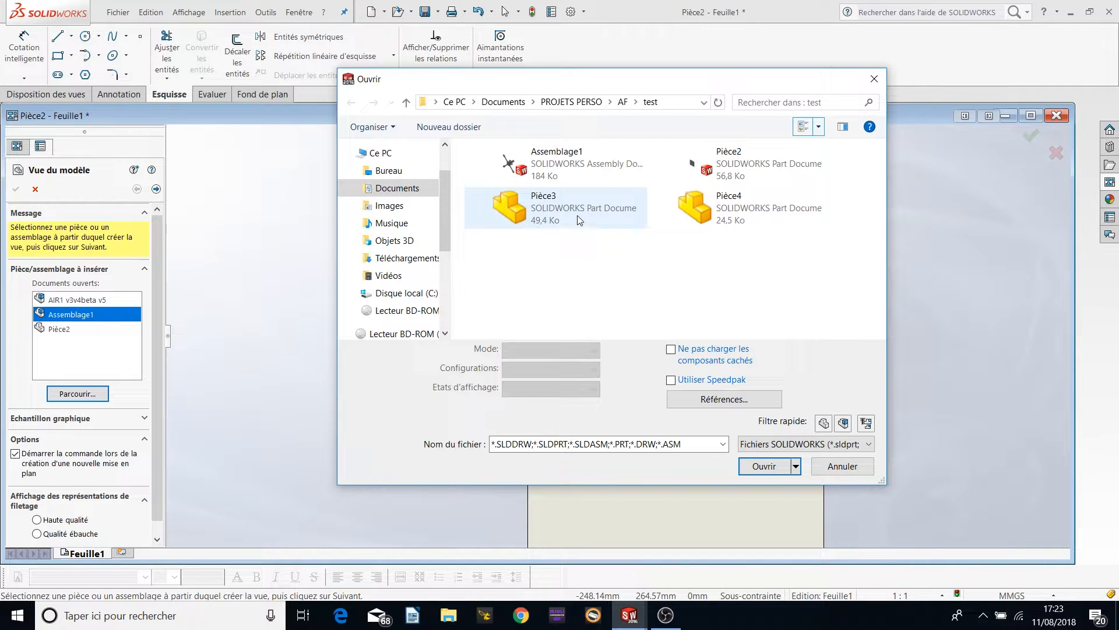
{"action": "left_click", "coordinate": [580, 210]}
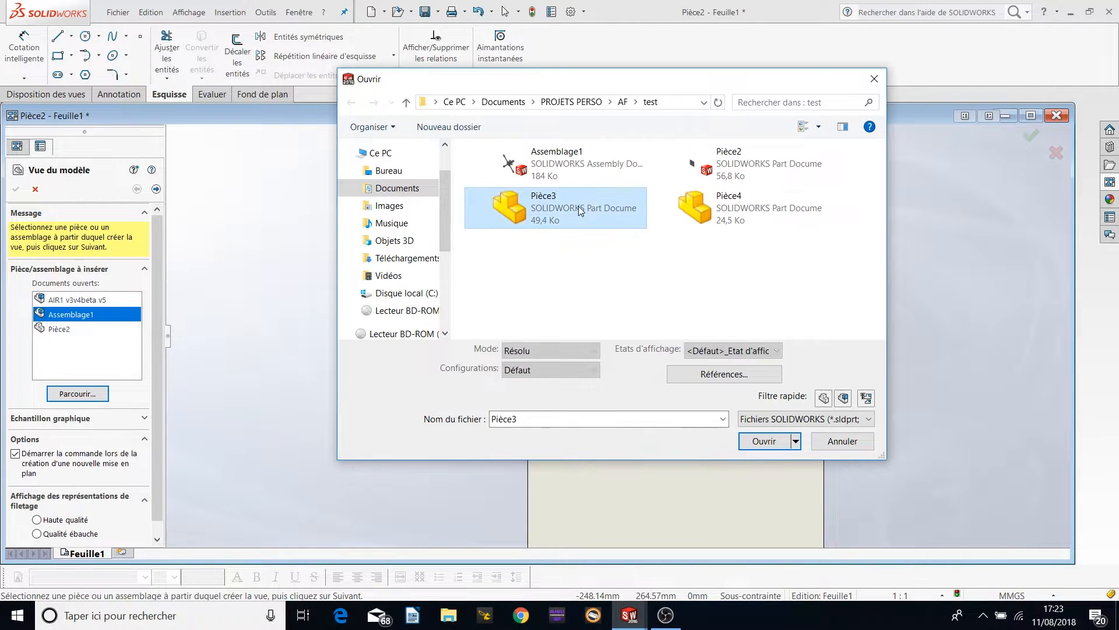
{"action": "left_click", "coordinate": [759, 442]}
{"action": "left_click", "coordinate": [653, 376]}
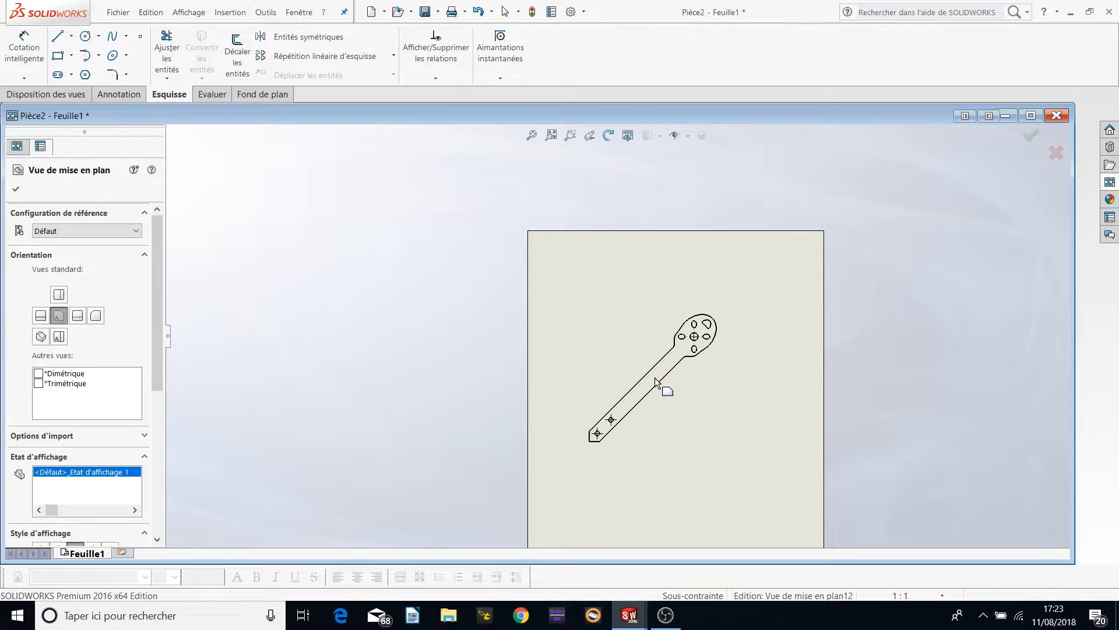
Rotate the Pièce3 view by 45° so the arm stands vertical, and move it to the upper-left area of the sheet.
{"action": "scroll", "coordinate": [668, 387], "scroll_direction": "down", "scroll_amount": 2}
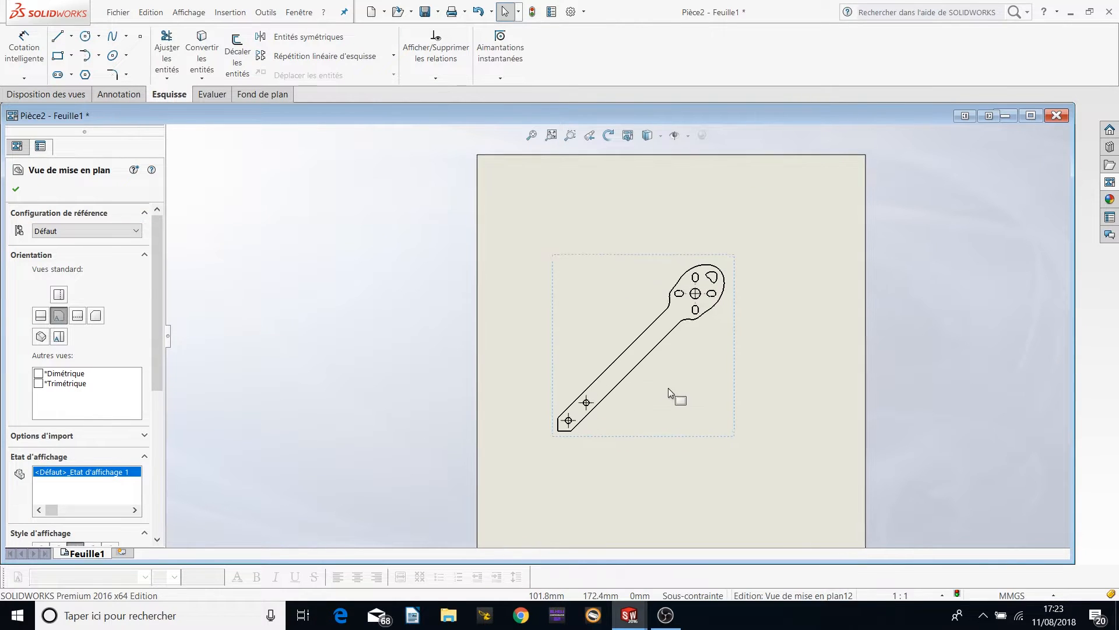
{"action": "scroll", "coordinate": [668, 387], "scroll_direction": "down", "scroll_amount": 1}
{"action": "scroll", "coordinate": [733, 349], "scroll_direction": "up", "scroll_amount": 2}
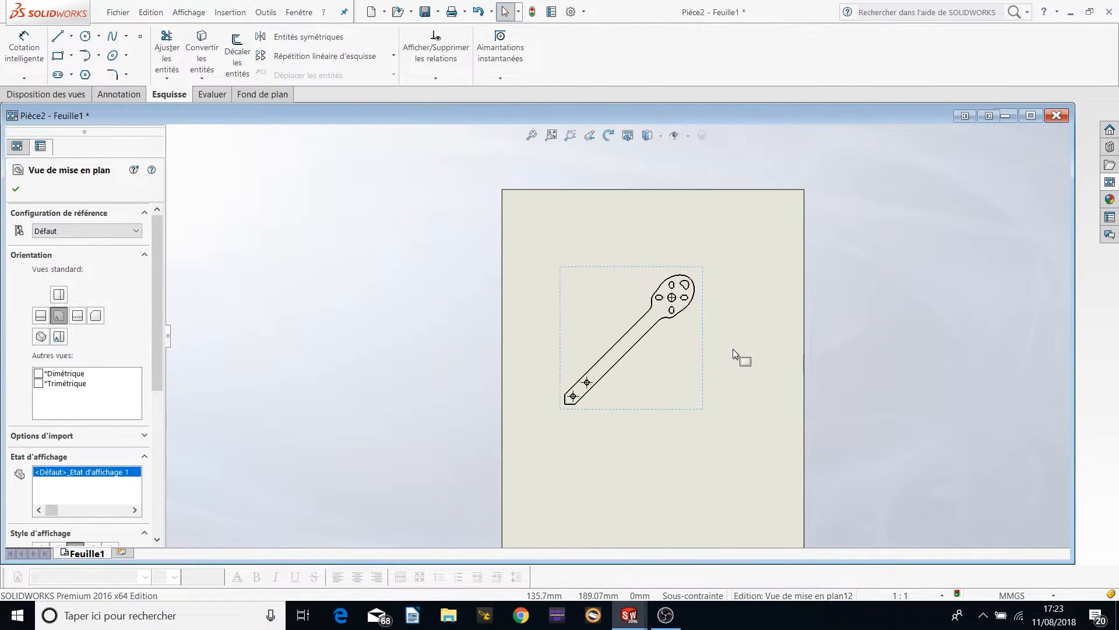
{"action": "scroll", "coordinate": [702, 327], "scroll_direction": "down", "scroll_amount": 2}
{"action": "left_click", "coordinate": [602, 251]}
{"action": "left_click", "coordinate": [323, 264]}
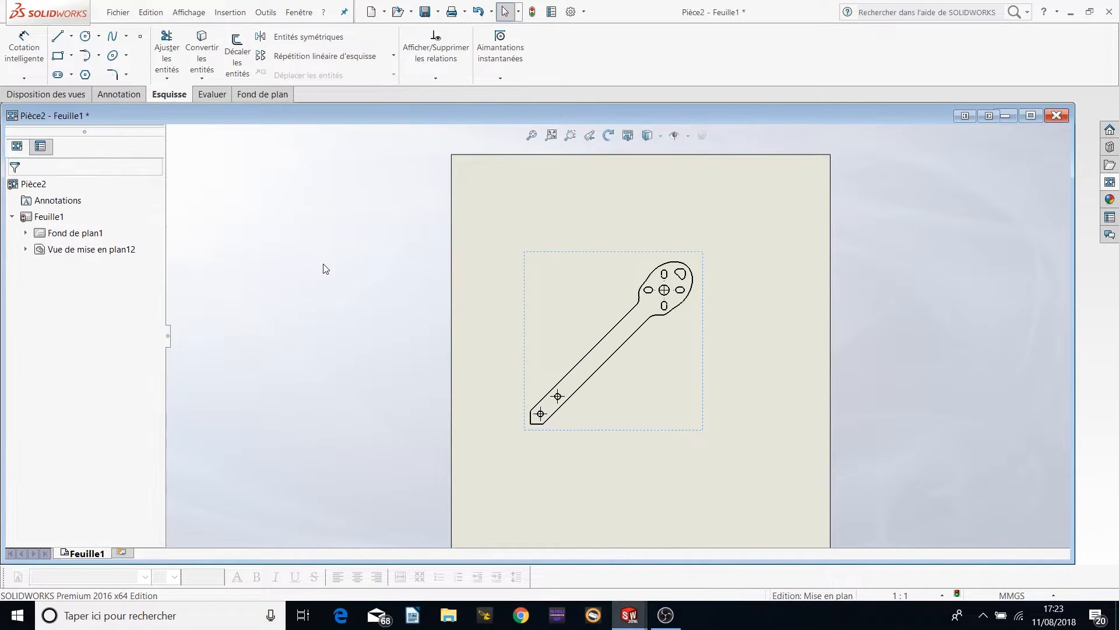
{"action": "left_click", "coordinate": [601, 253]}
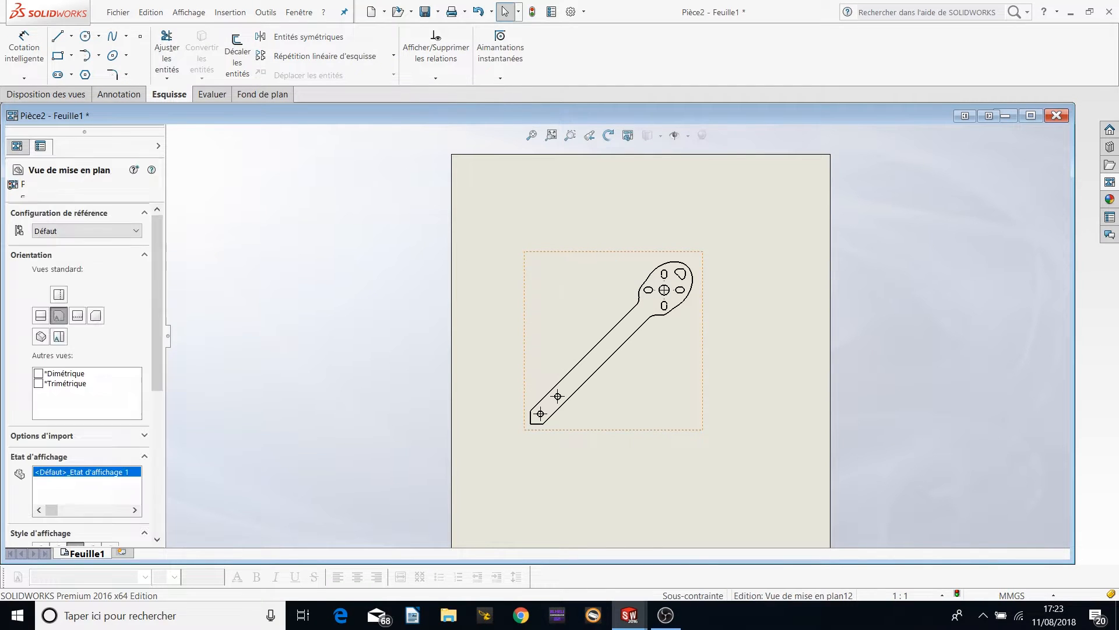
{"action": "right_click", "coordinate": [600, 256]}
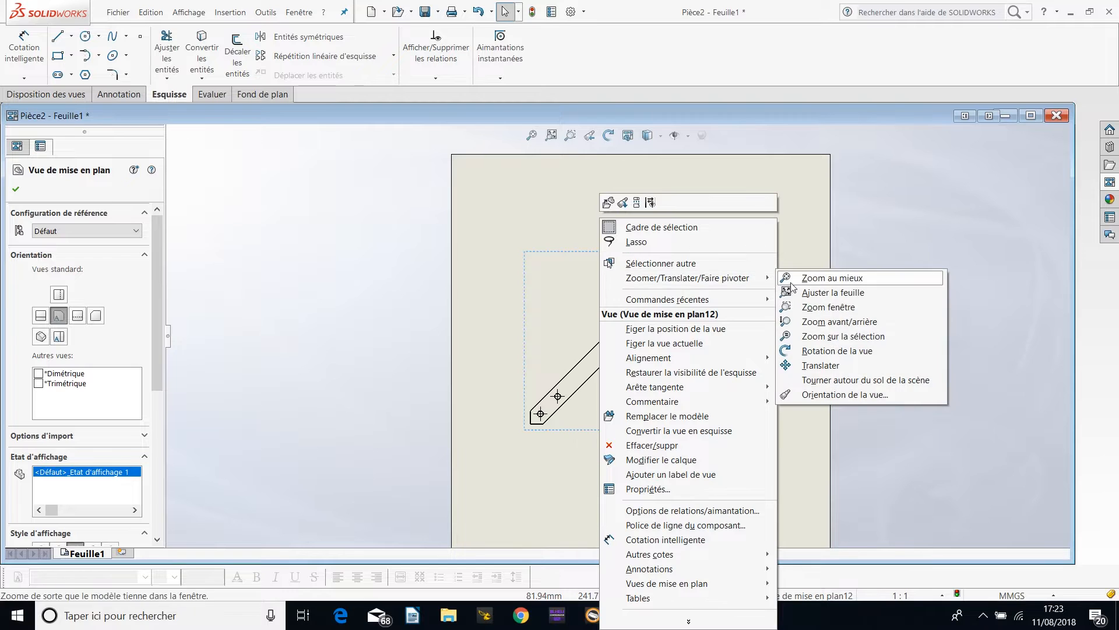
{"action": "left_click", "coordinate": [822, 350]}
{"action": "mouse_move", "coordinate": [633, 254]}
{"action": "left_mouse_down"}
{"action": "mouse_move", "coordinate": [579, 233]}
{"action": "mouse_move", "coordinate": [670, 222]}
{"action": "mouse_move", "coordinate": [716, 239]}
{"action": "left_mouse_up"}
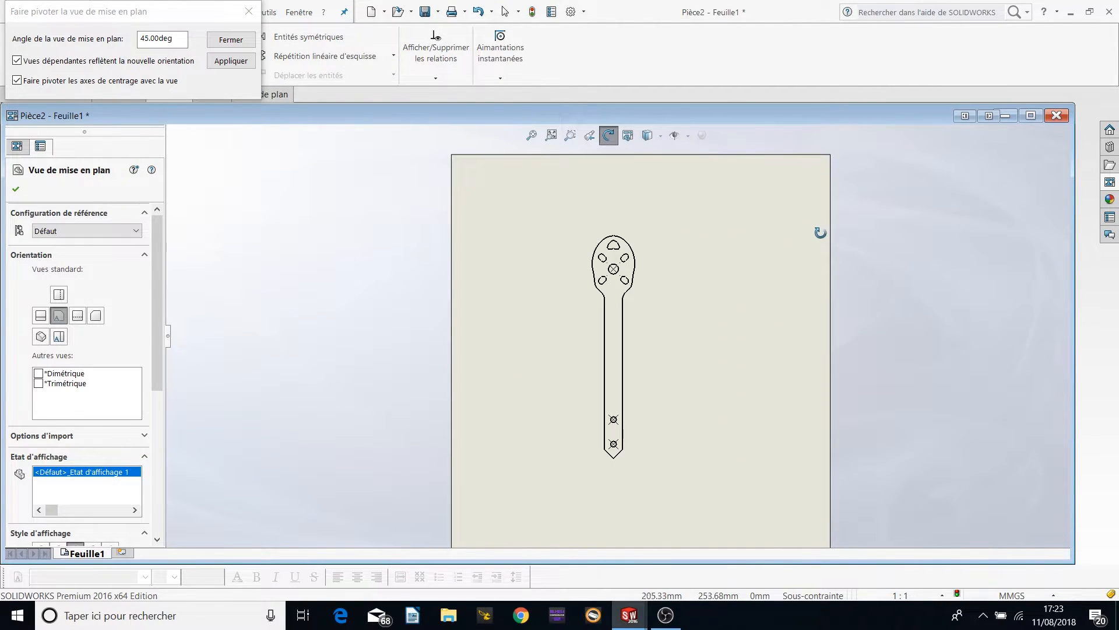
{"action": "left_click", "coordinate": [223, 60]}
{"action": "left_click", "coordinate": [249, 11]}
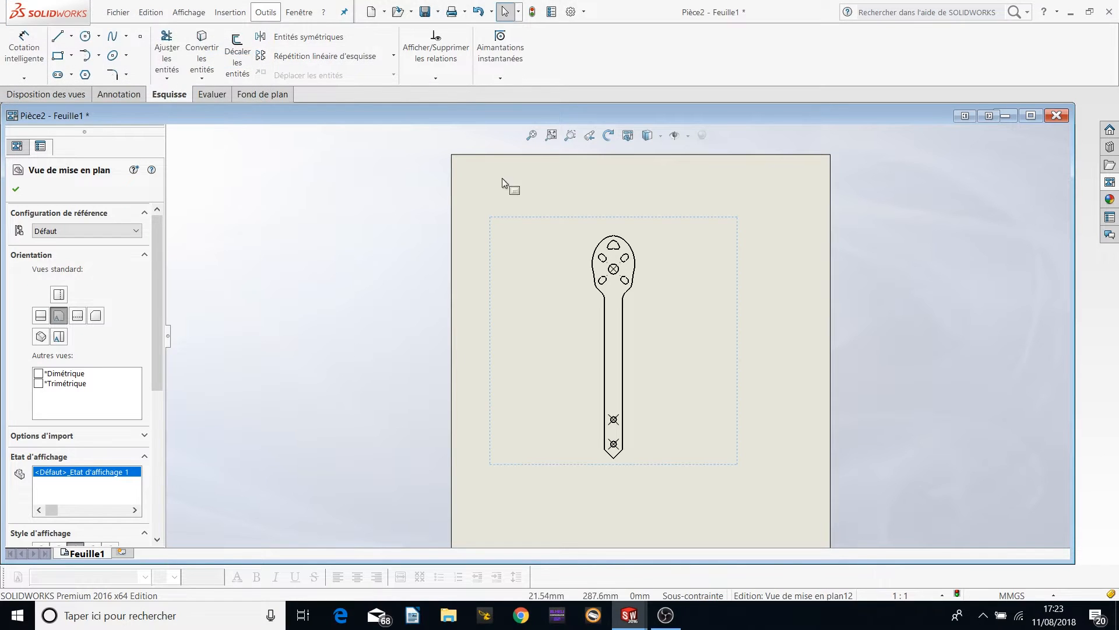
{"action": "left_click_drag", "start_coordinate": [554, 219], "coordinate": [459, 182]}
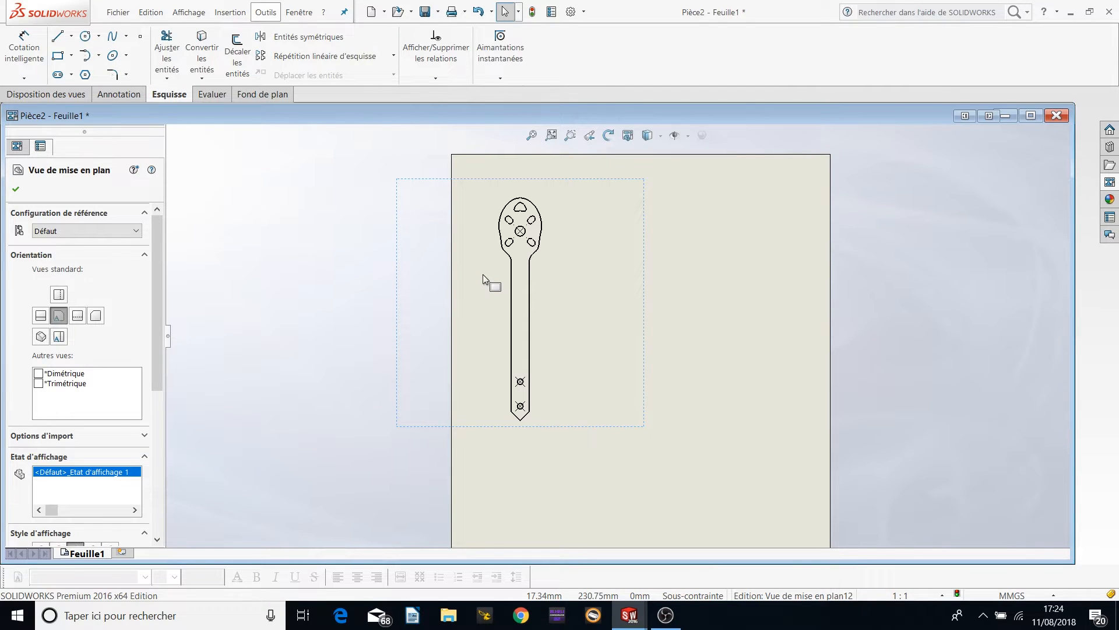
Delete the centre marks from the arm's central head hole and the two holes near its pointed end.
{"action": "scroll", "coordinate": [530, 338], "scroll_direction": "down", "scroll_amount": 1}
{"action": "scroll", "coordinate": [542, 399], "scroll_direction": "up", "scroll_amount": 2}
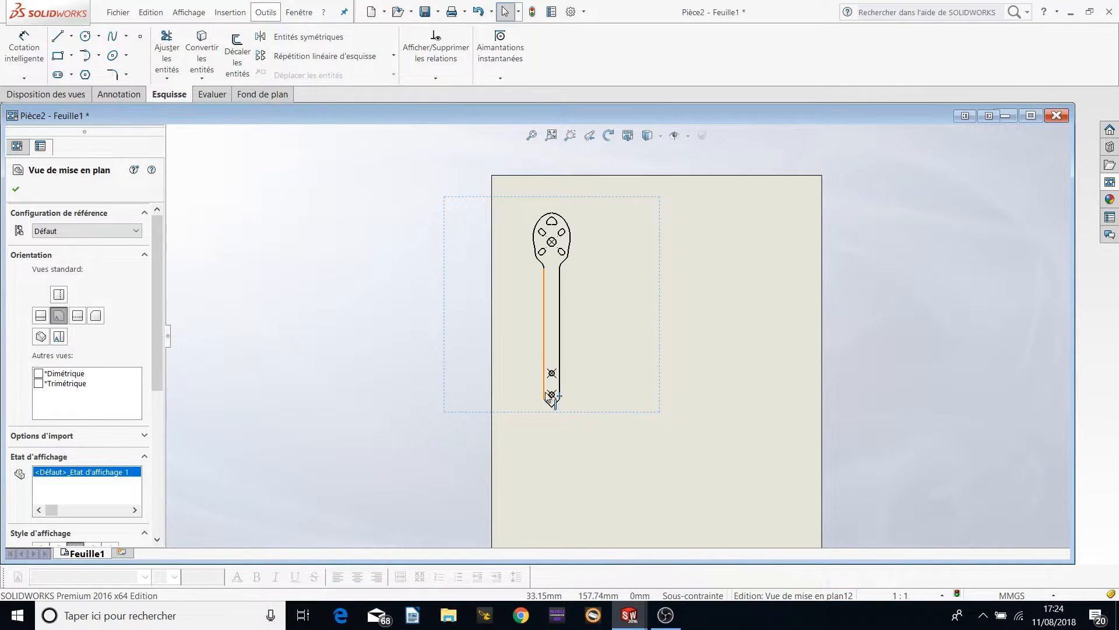
{"action": "scroll", "coordinate": [553, 303], "scroll_direction": "down", "scroll_amount": 2}
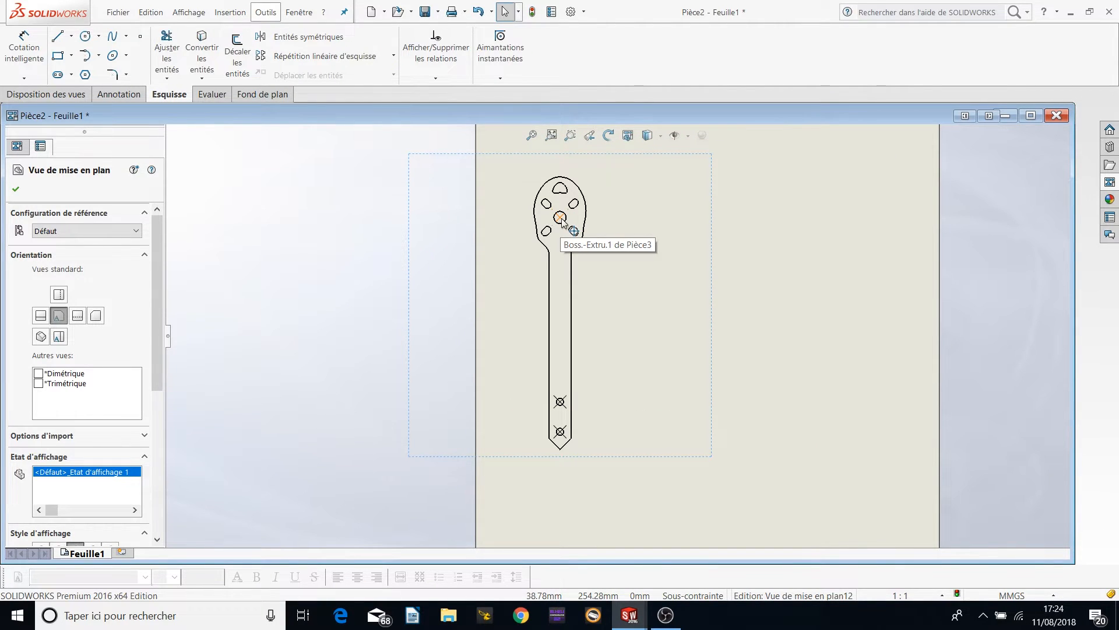
{"action": "left_click", "coordinate": [553, 228]}
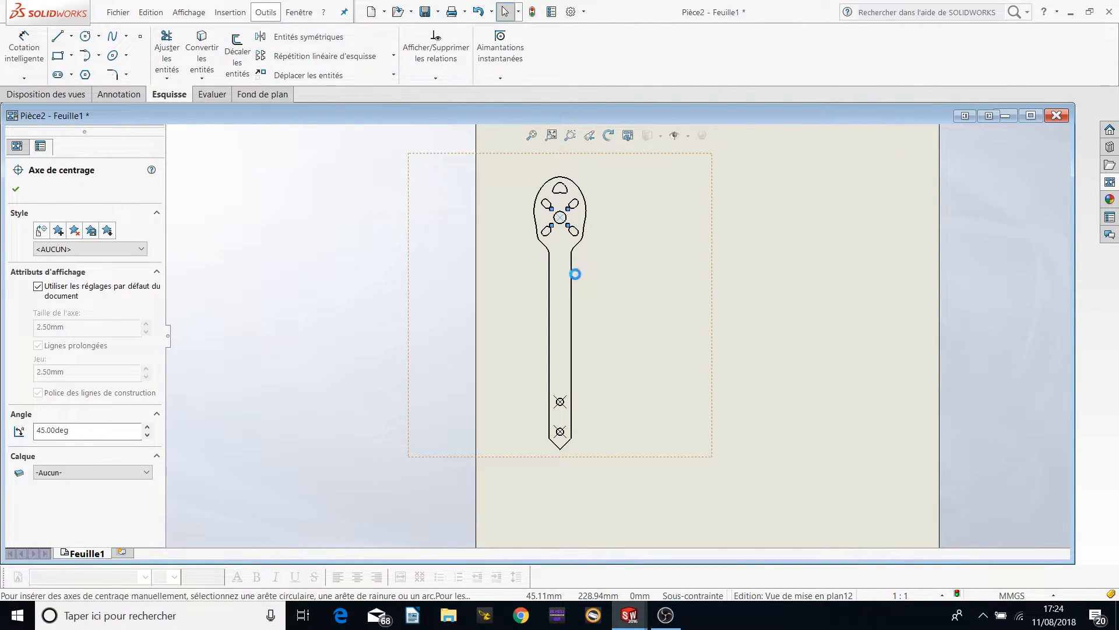
{"action": "scroll", "coordinate": [572, 408], "scroll_direction": "down", "scroll_amount": 2}
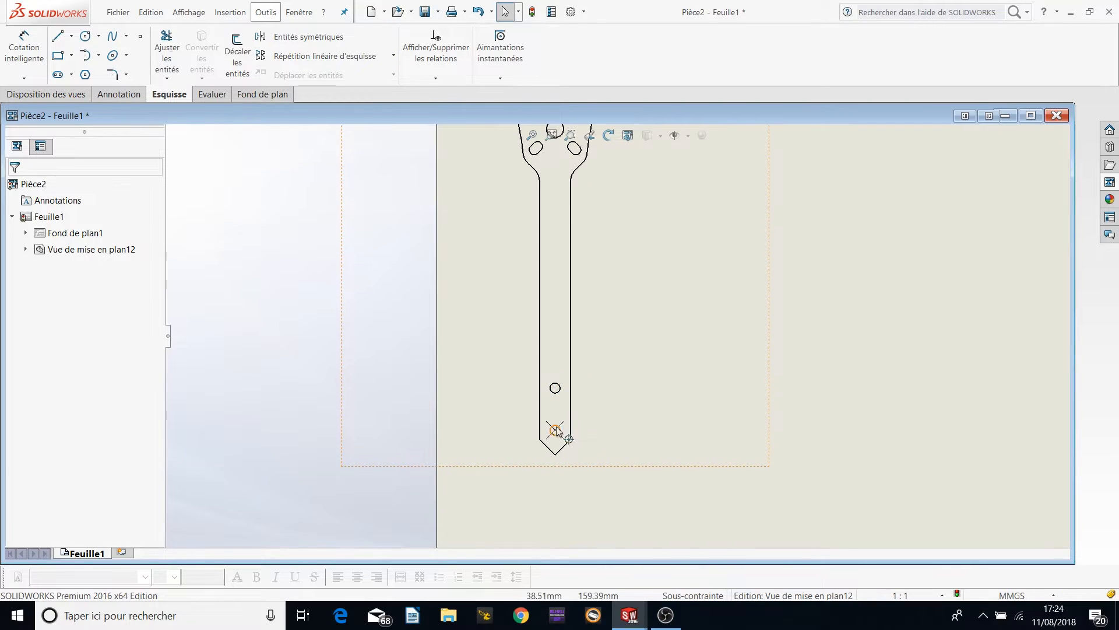
{"action": "scroll", "coordinate": [672, 385], "scroll_direction": "up", "scroll_amount": 2}
{"action": "scroll", "coordinate": [606, 390], "scroll_direction": "down", "scroll_amount": 2}
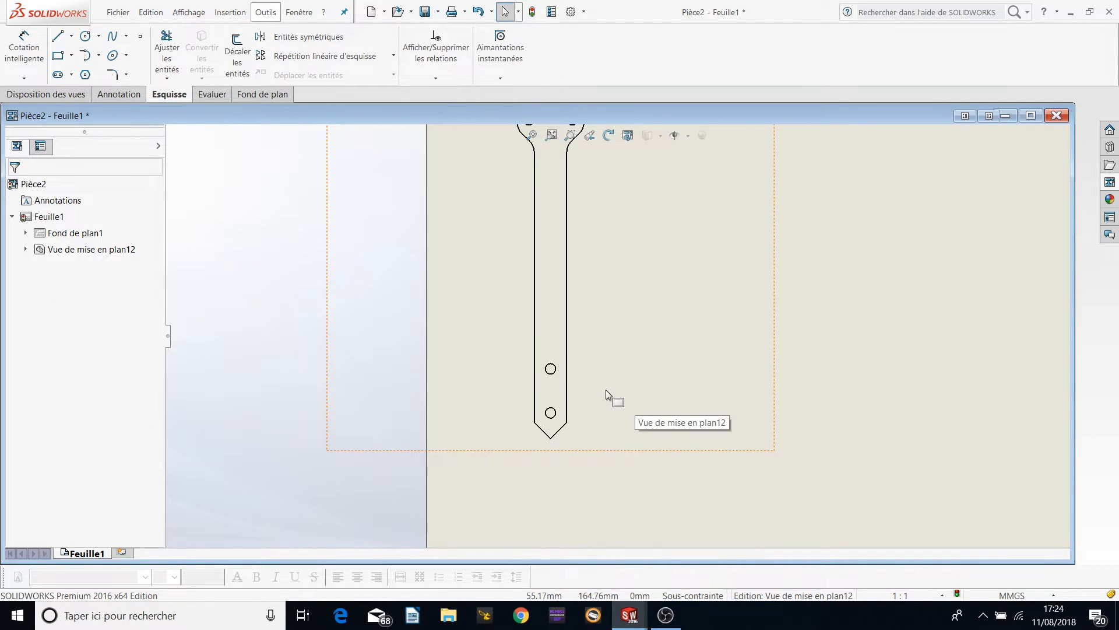
{"action": "scroll", "coordinate": [537, 431], "scroll_direction": "down", "scroll_amount": 2}
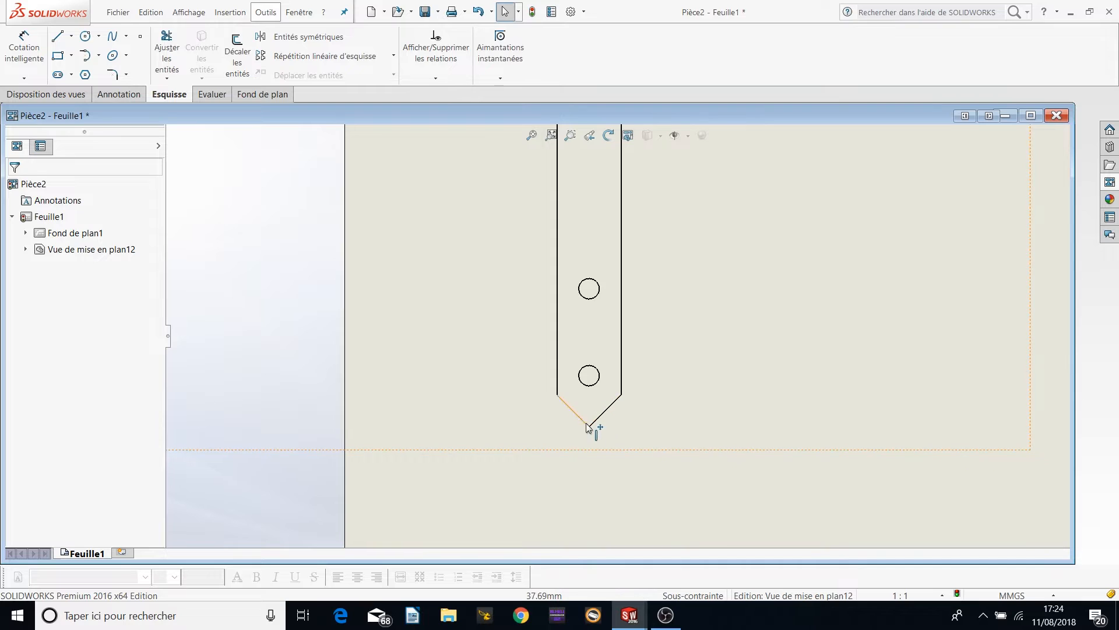